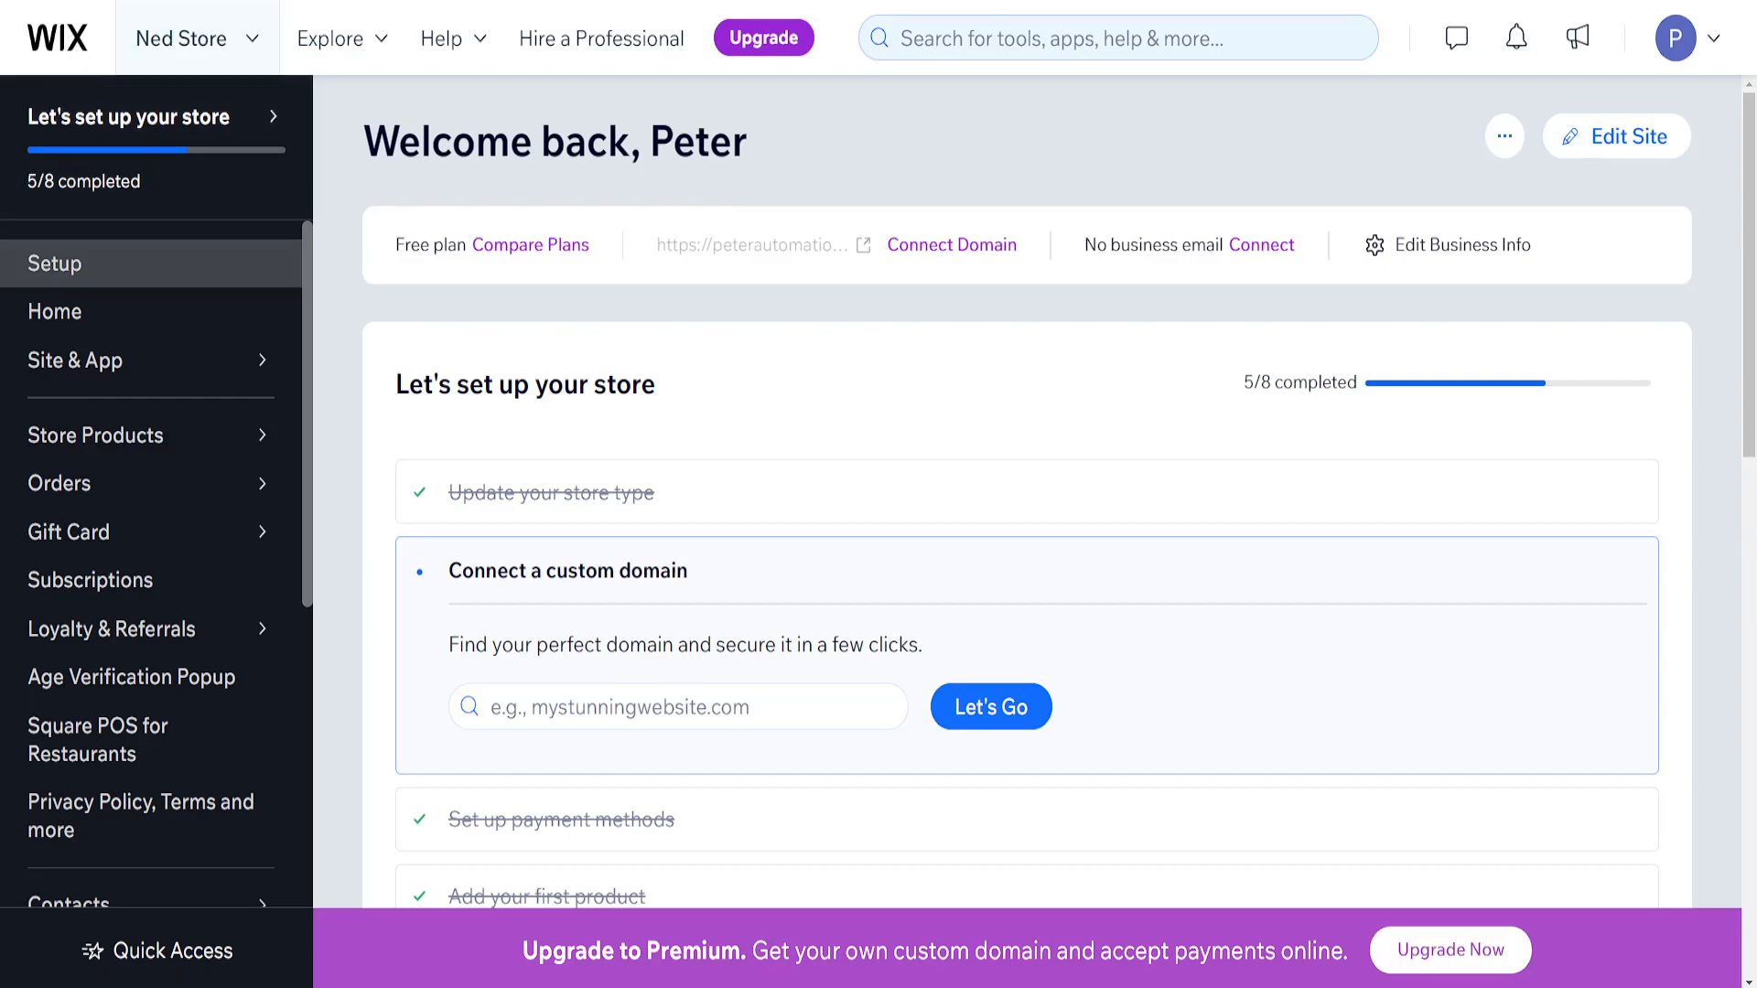
# - In the store's Automations section, search the new automation suggestions for "shopify" and start an automation from scratch
pyautogui.scroll(-5, 91, 453)
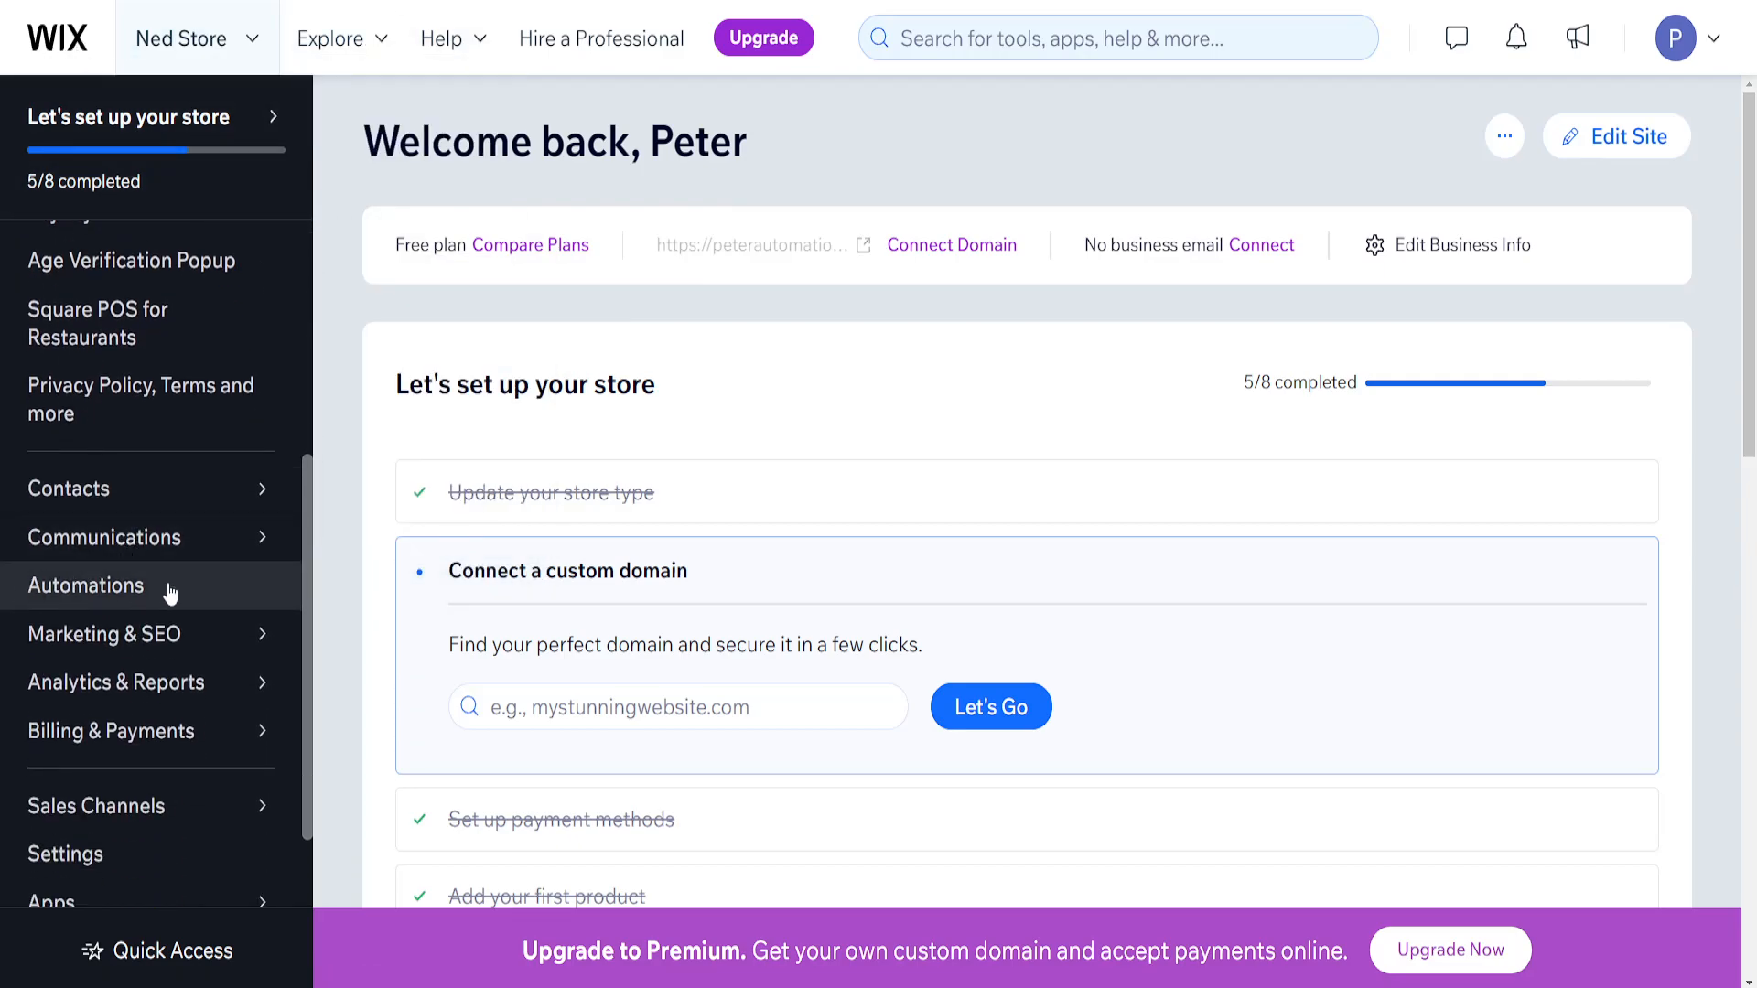
pyautogui.click(136, 591)
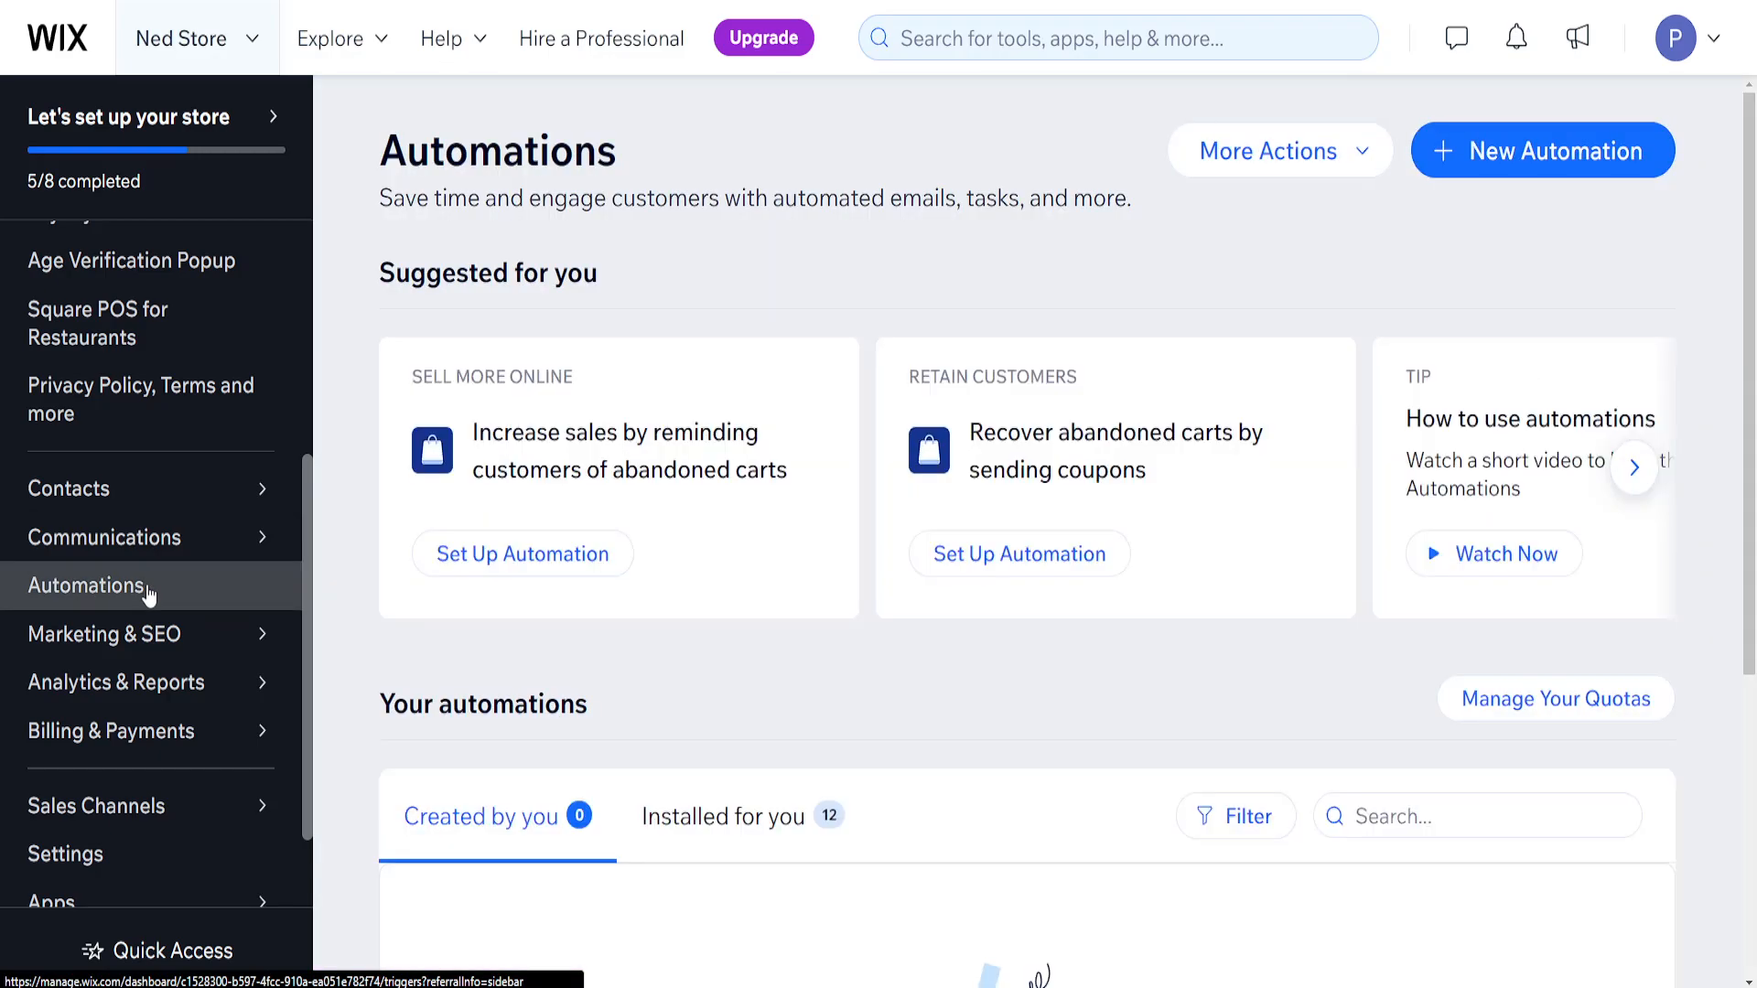
pyautogui.click(1525, 157)
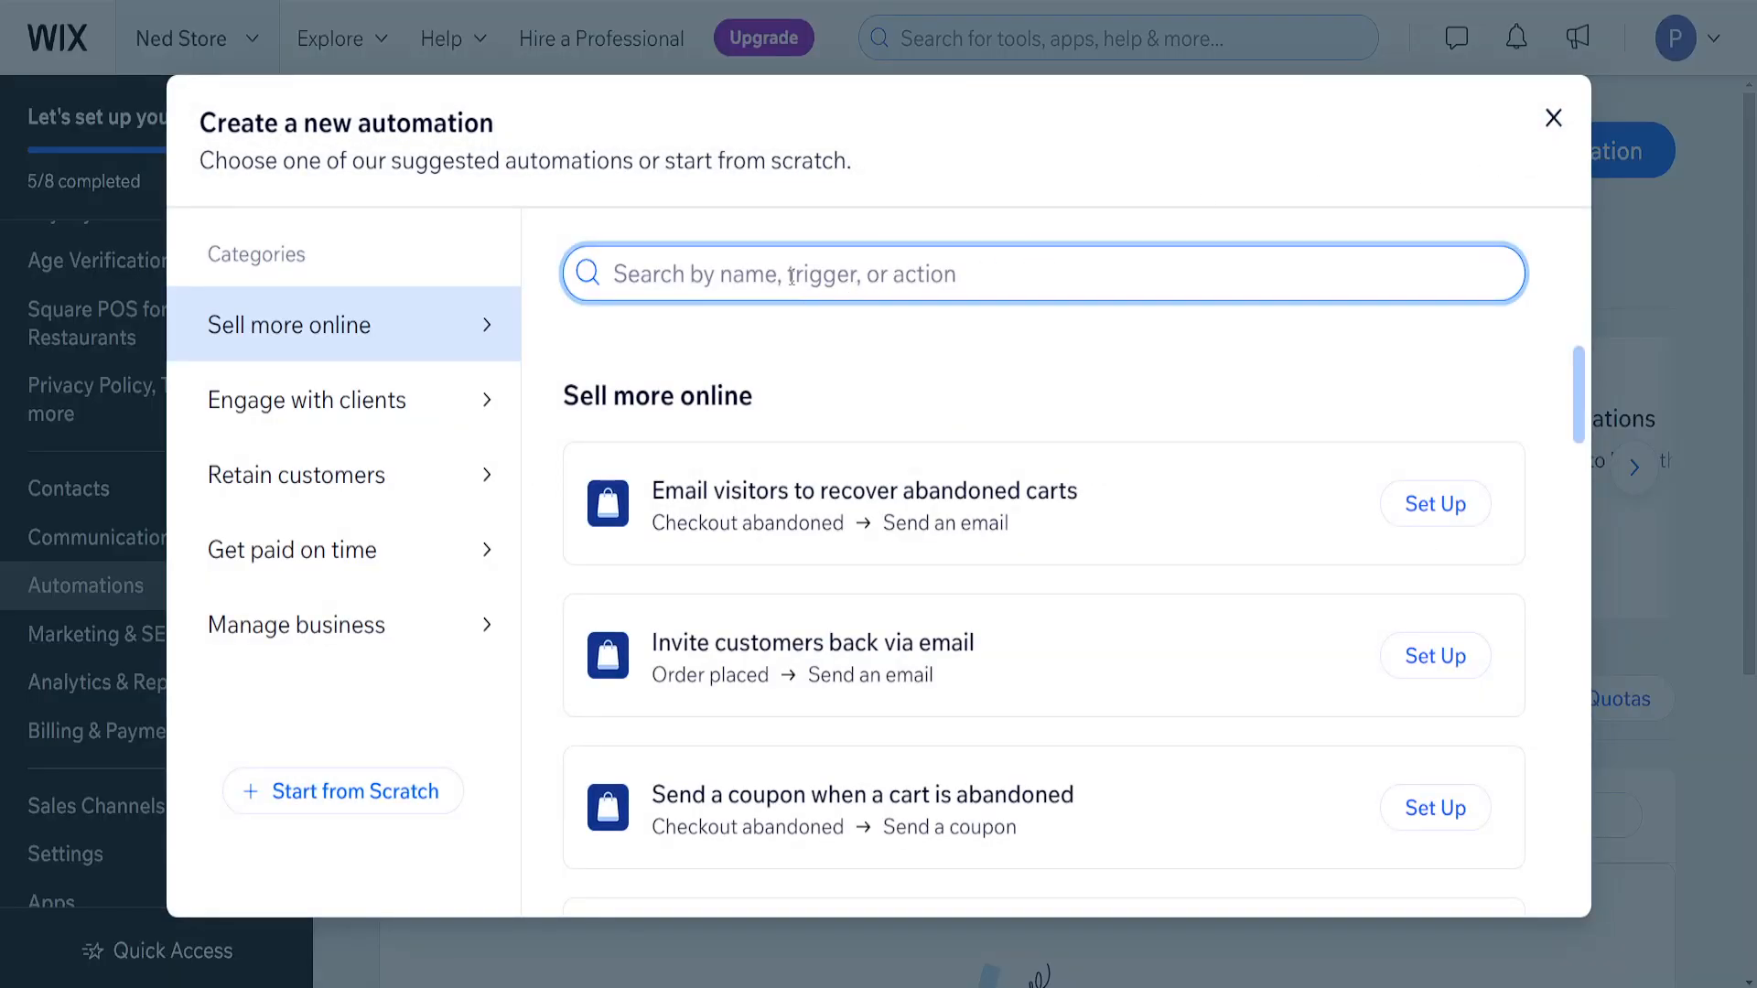
pyautogui.write('shopify')
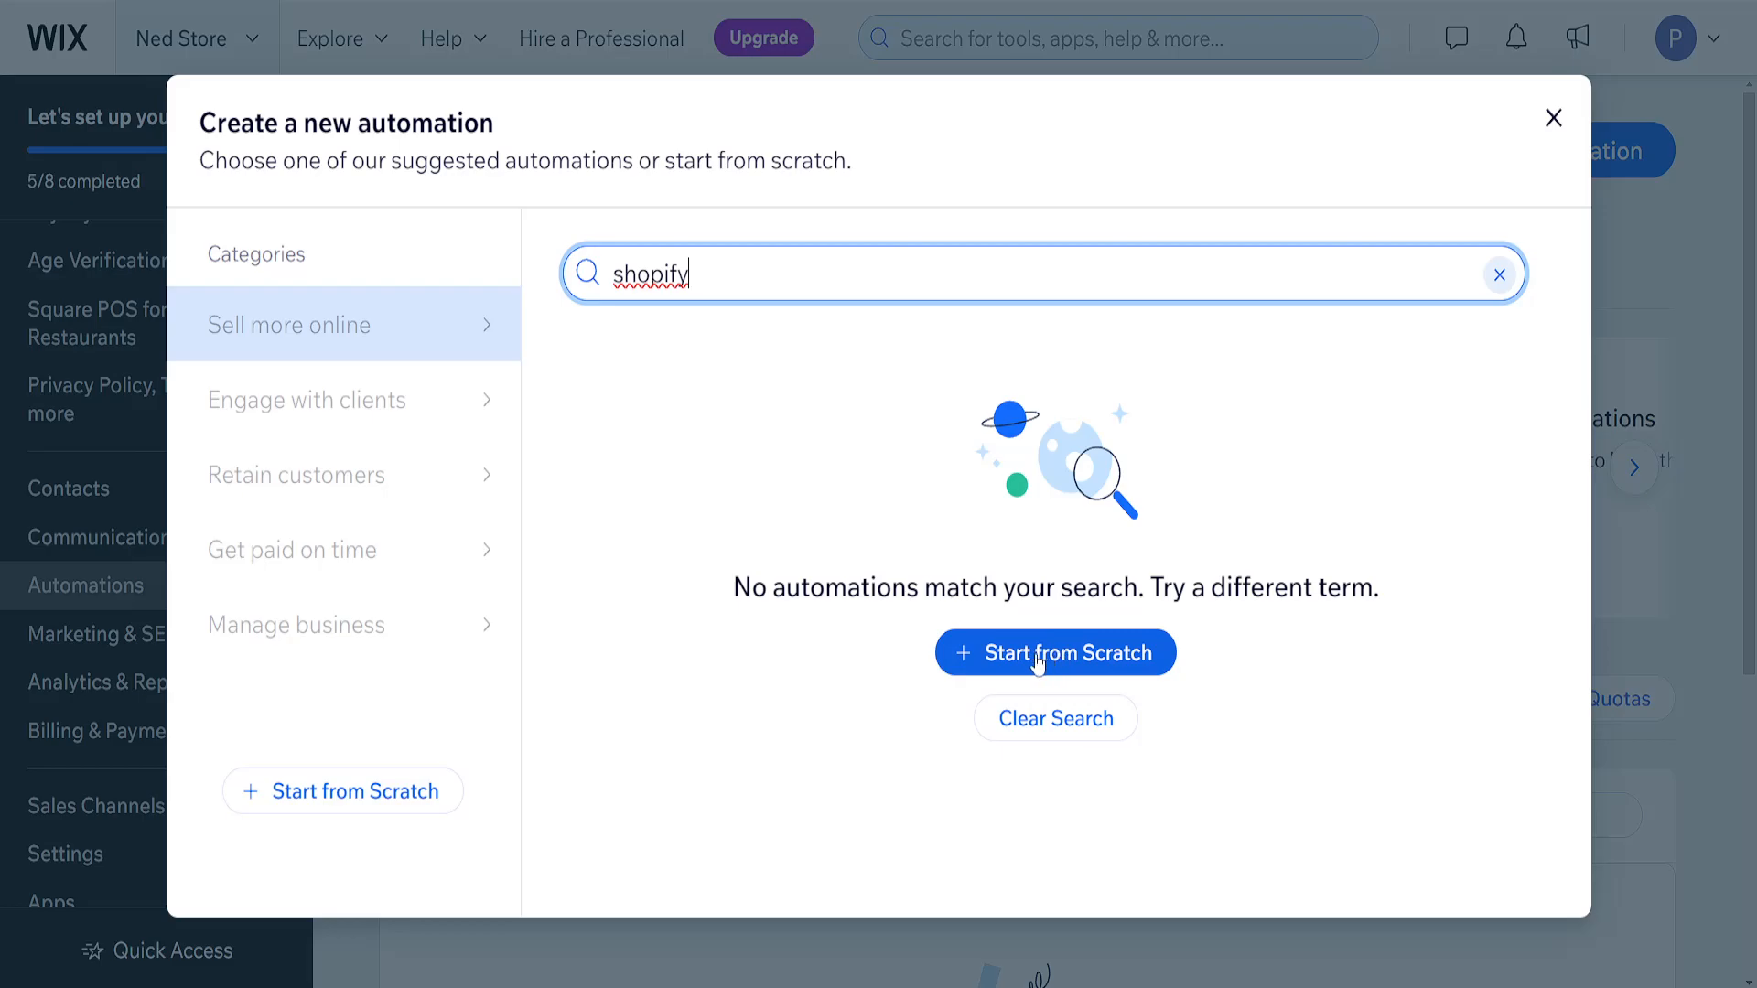
pyautogui.click(1119, 662)
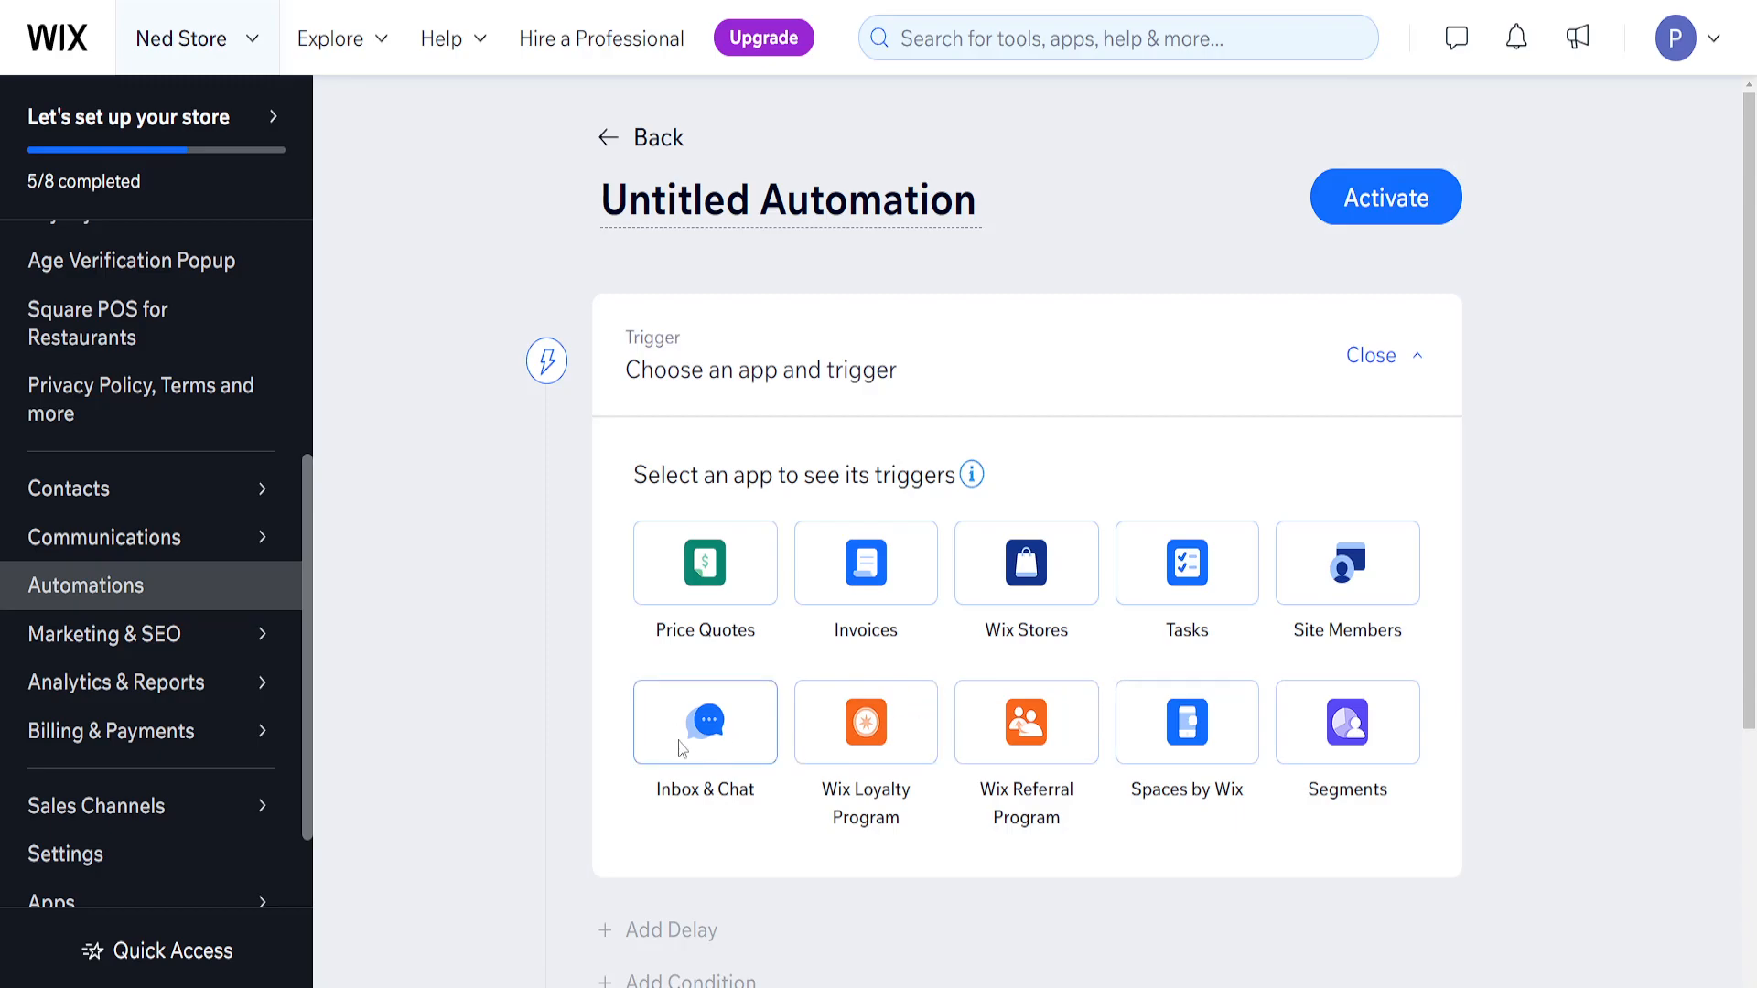
# - Set Inbox & Chat as the automation's trigger app and Connect to Zapier as its first action
pyautogui.click(705, 723)
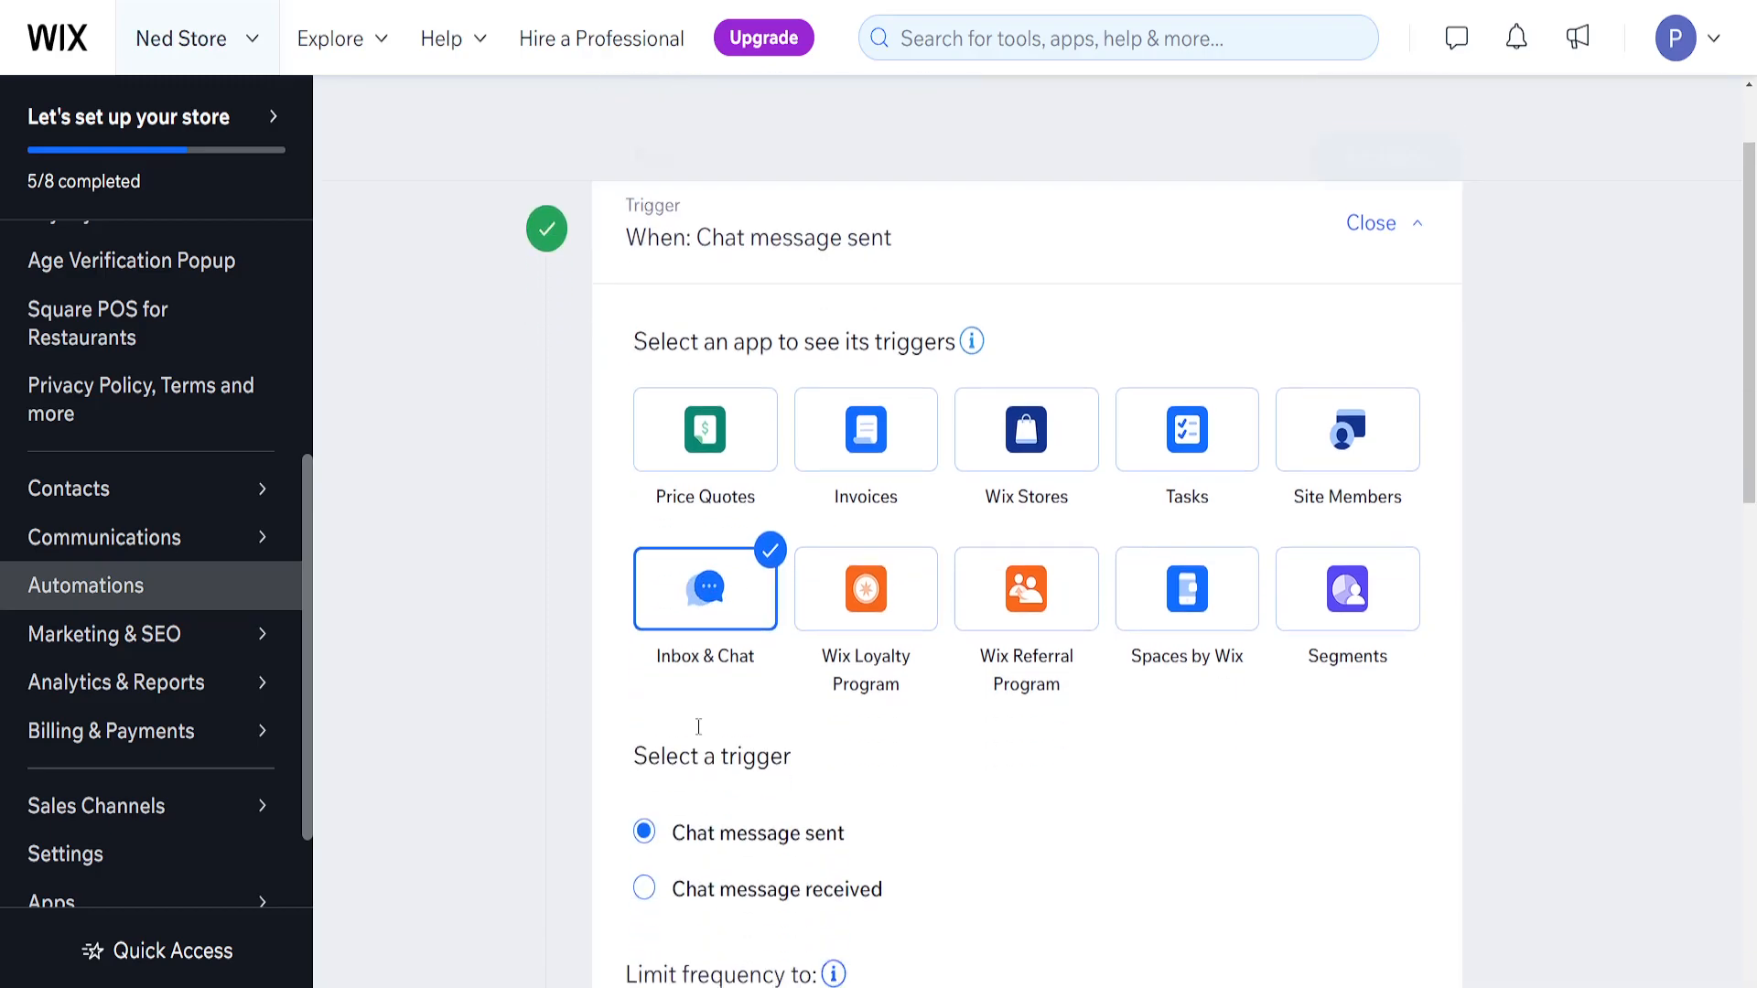
pyautogui.scroll(-5, 697, 732)
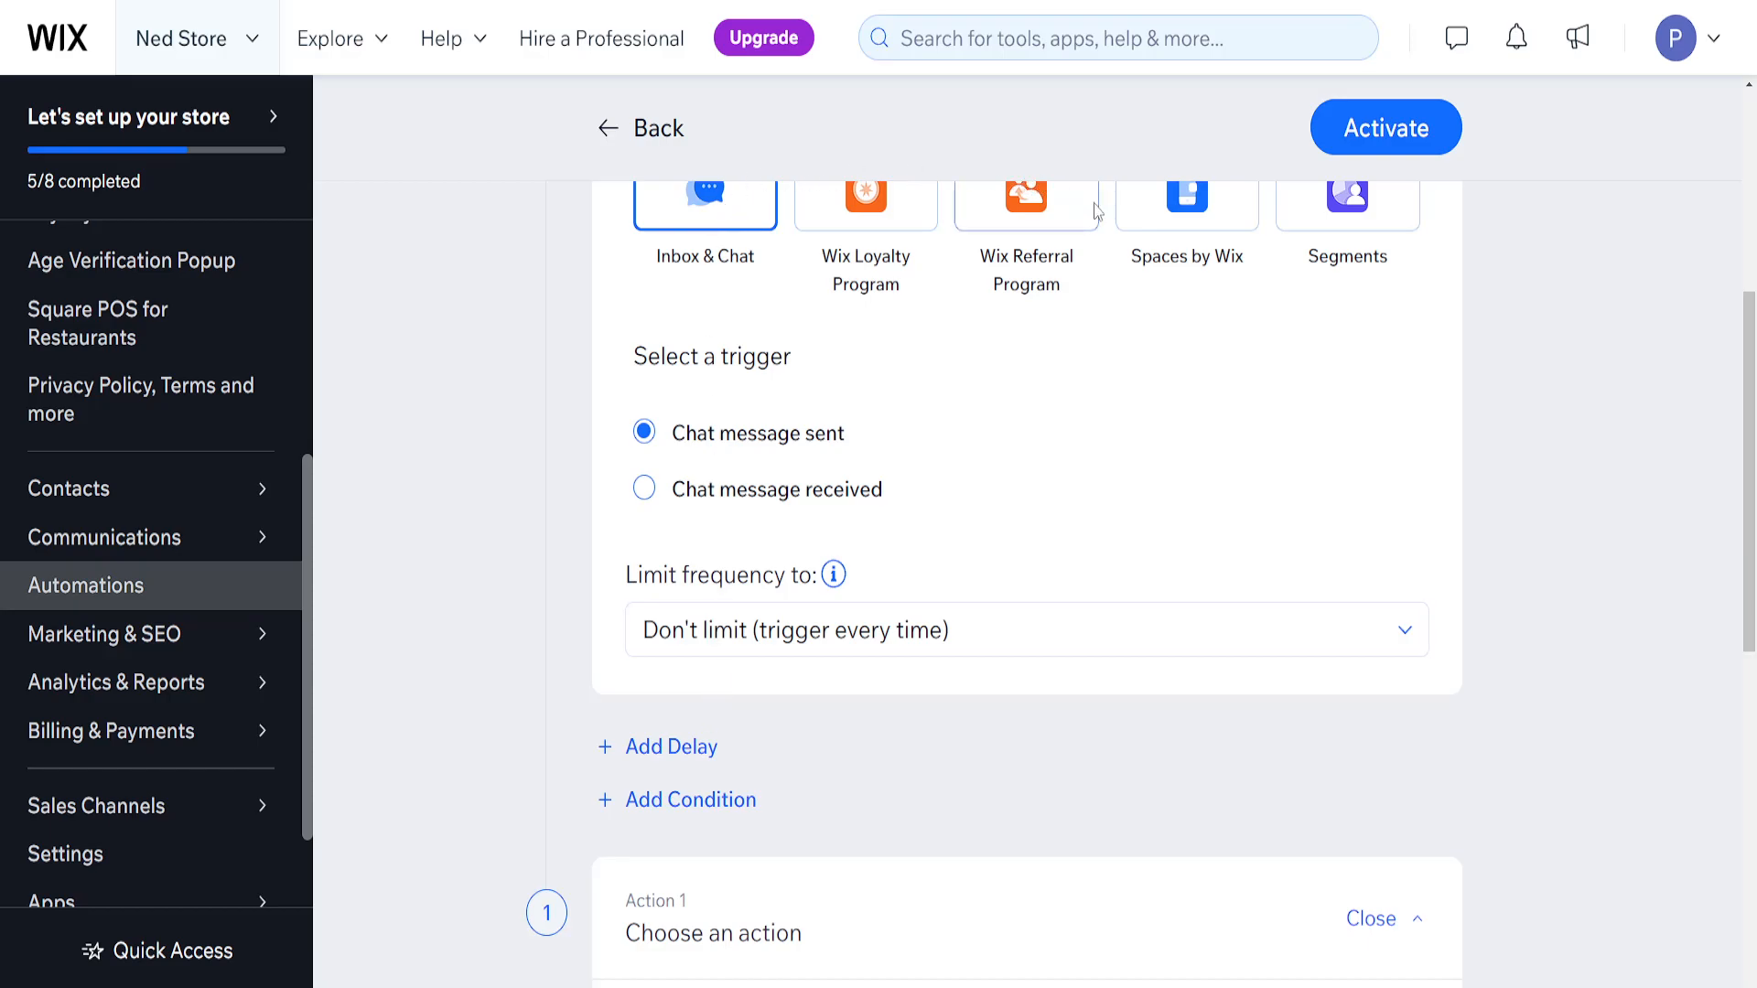
pyautogui.scroll(-4, 1103, 642)
pyautogui.scroll(-1, 1098, 631)
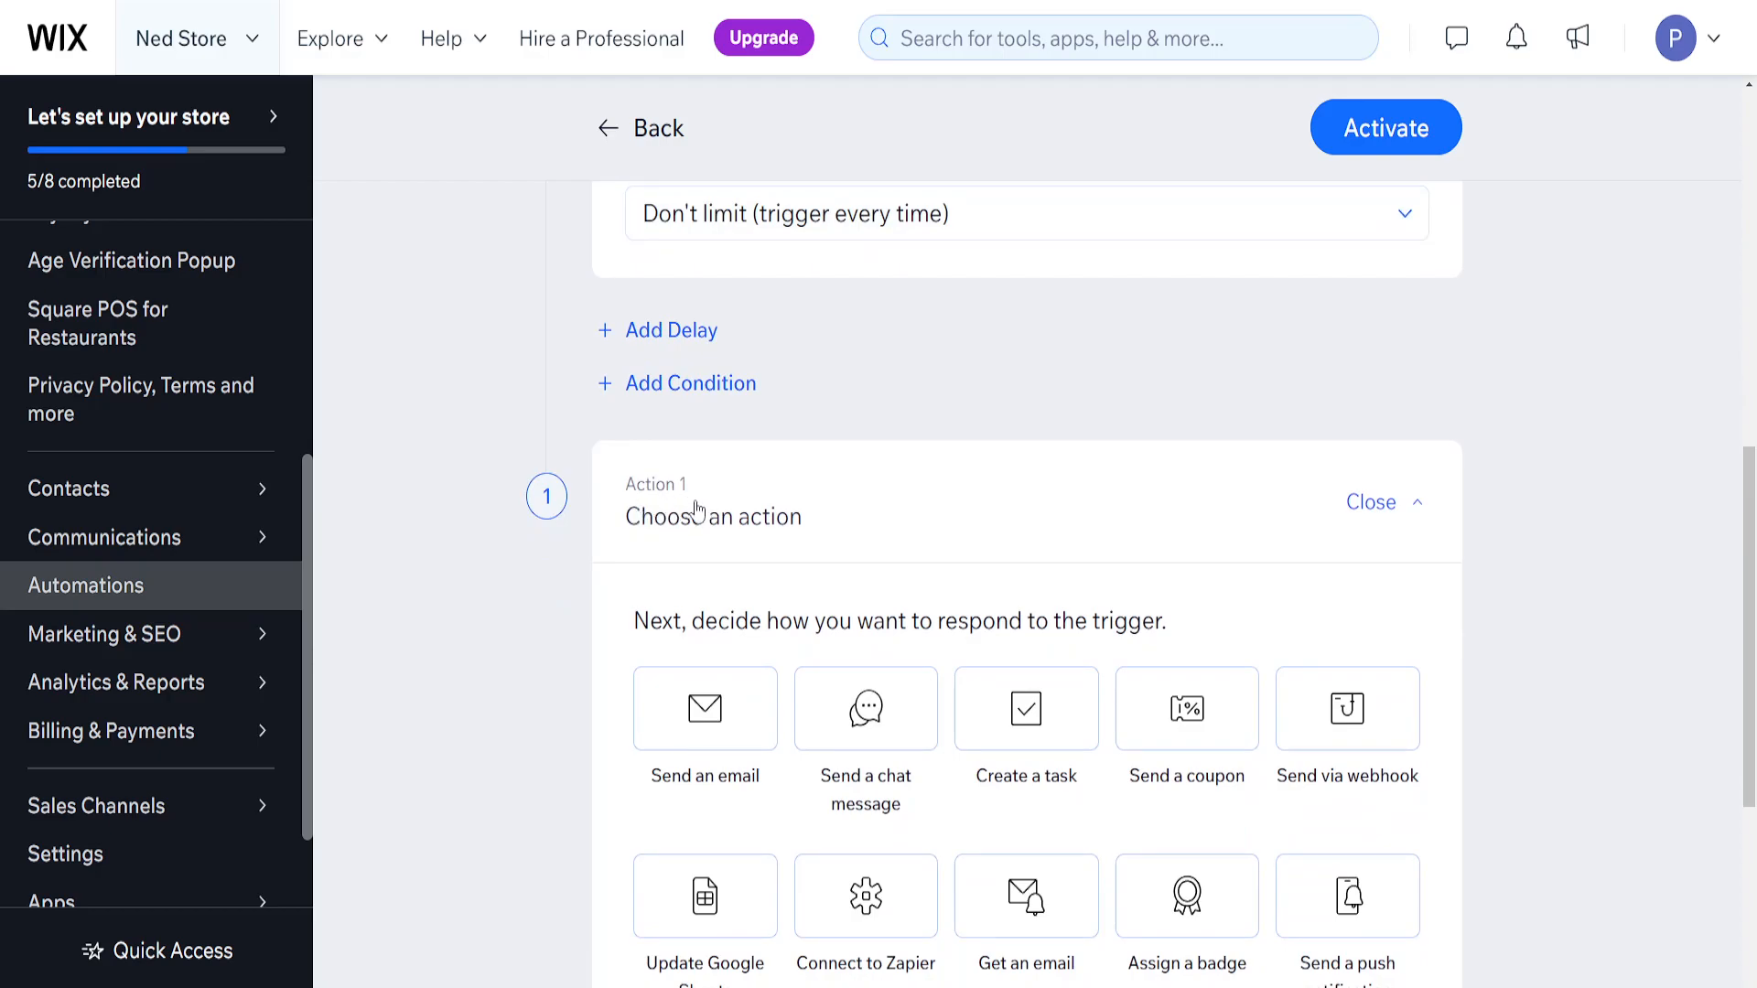
pyautogui.scroll(-2, 730, 503)
pyautogui.scroll(-1, 820, 563)
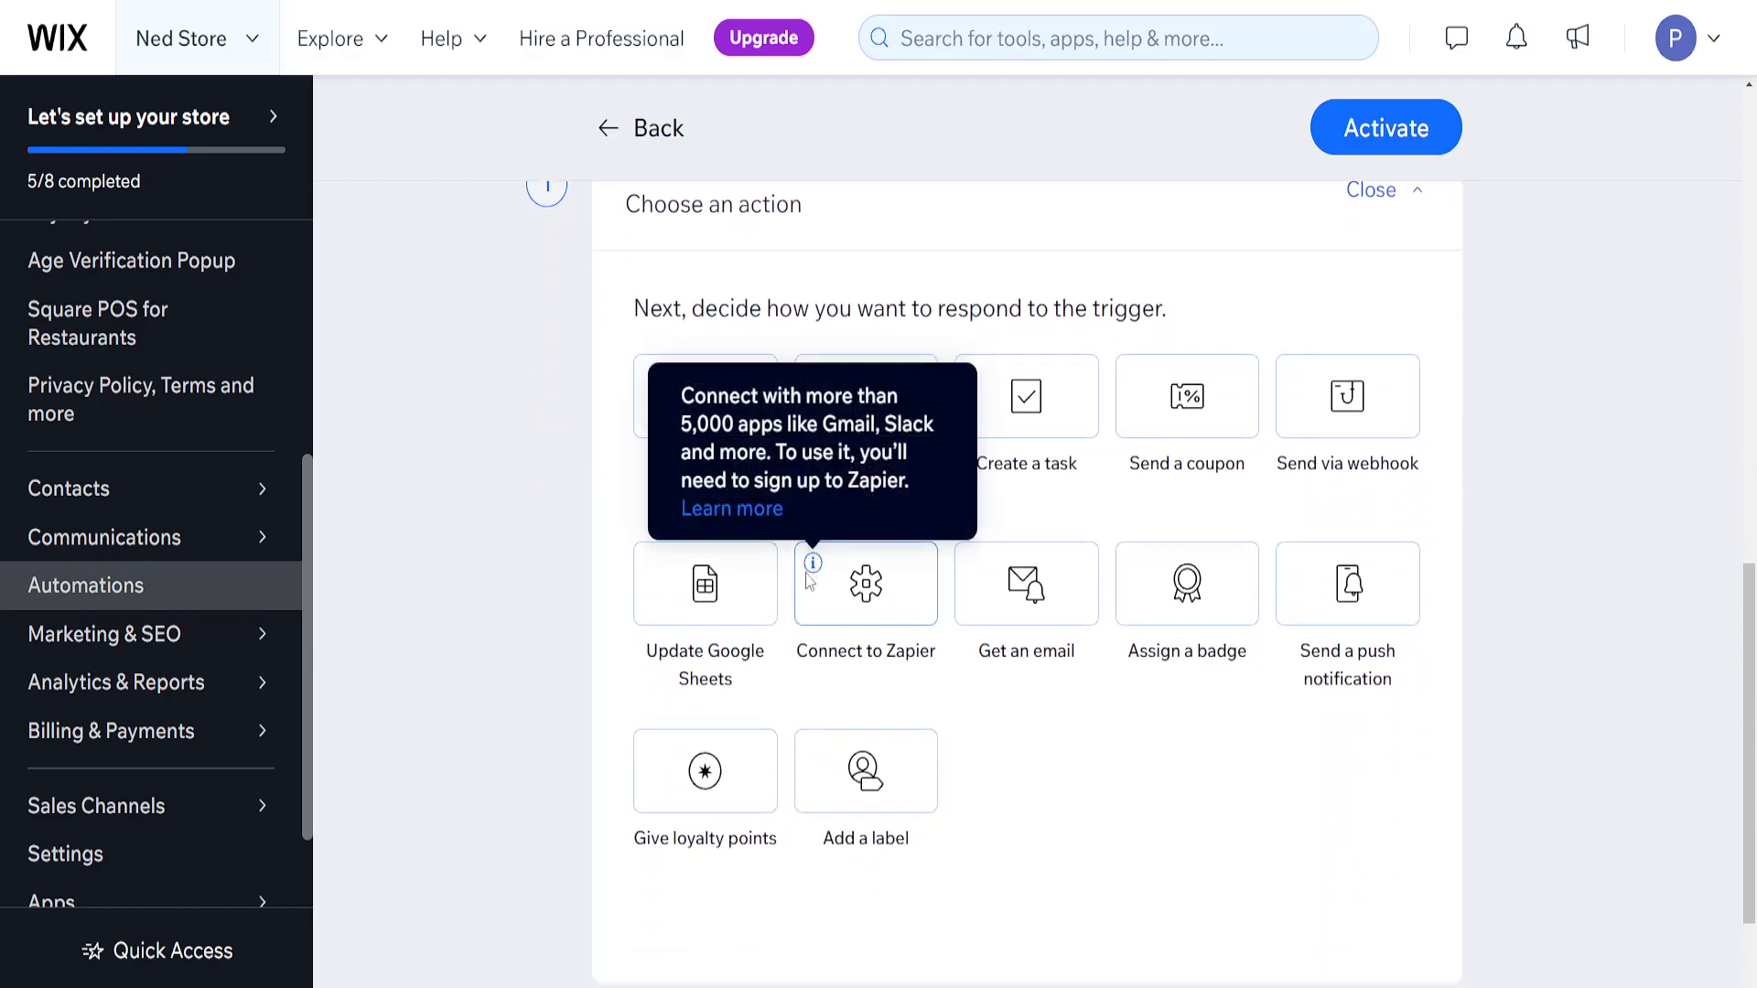
pyautogui.click(856, 593)
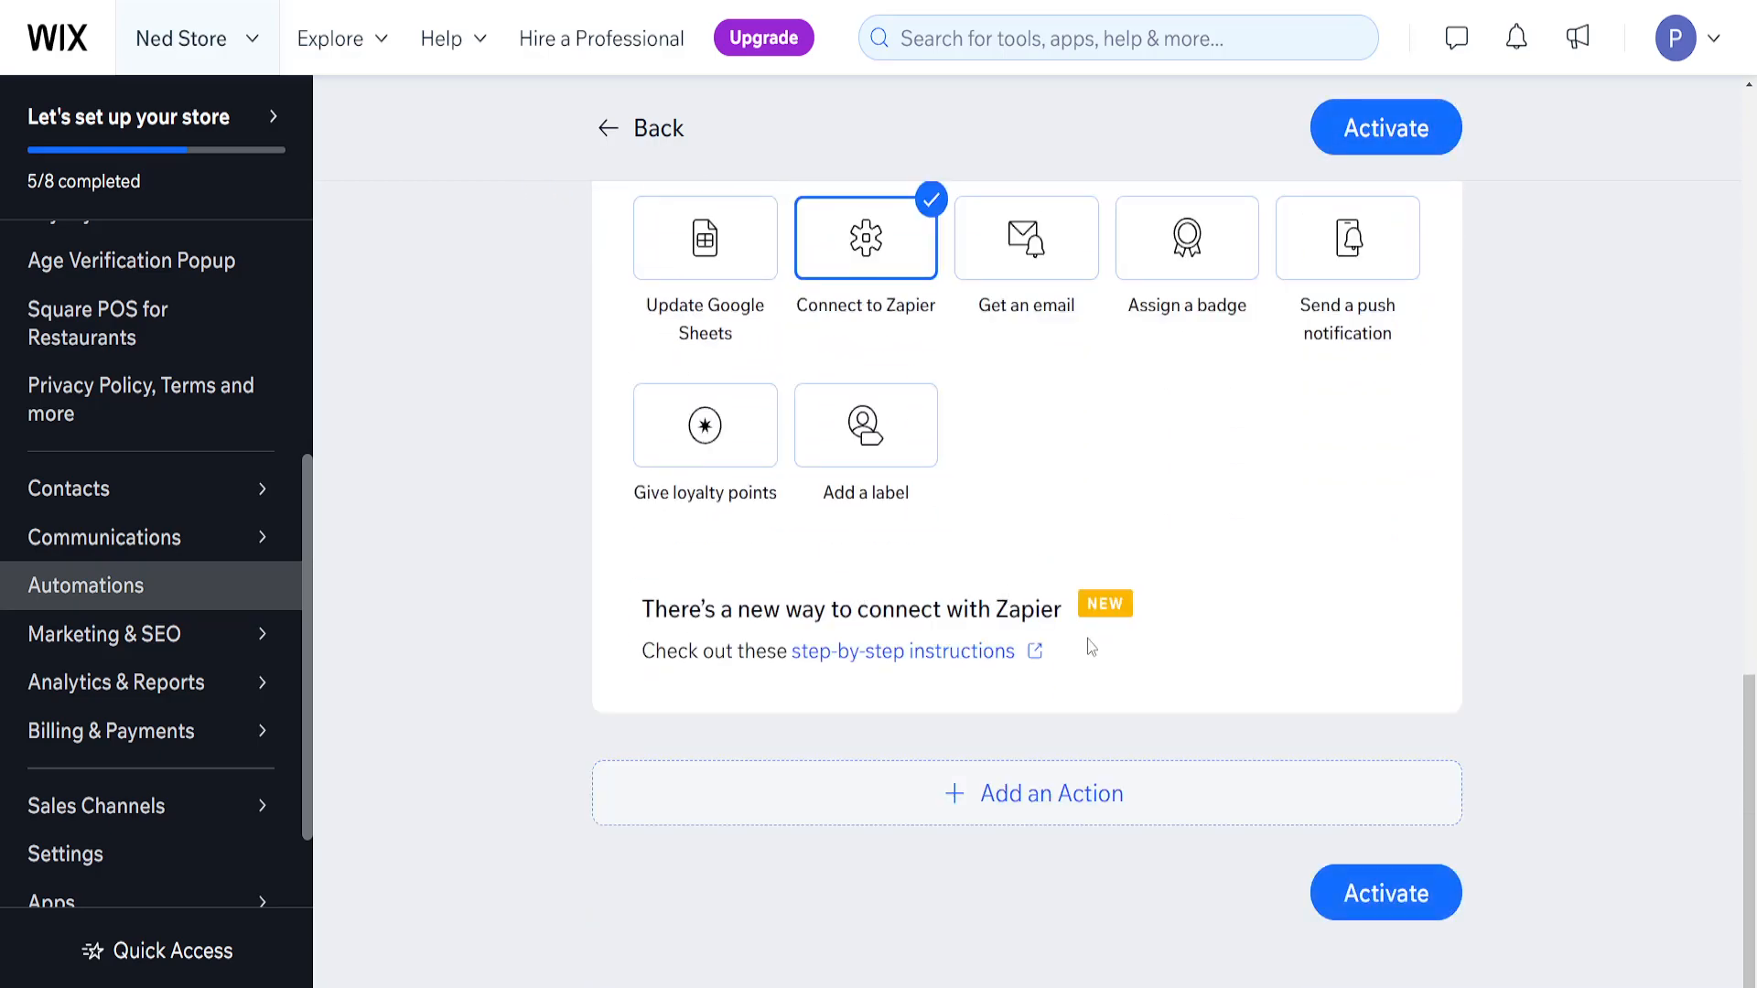
# - Activate the automation and save it under the name "shopify"
pyautogui.click(1368, 906)
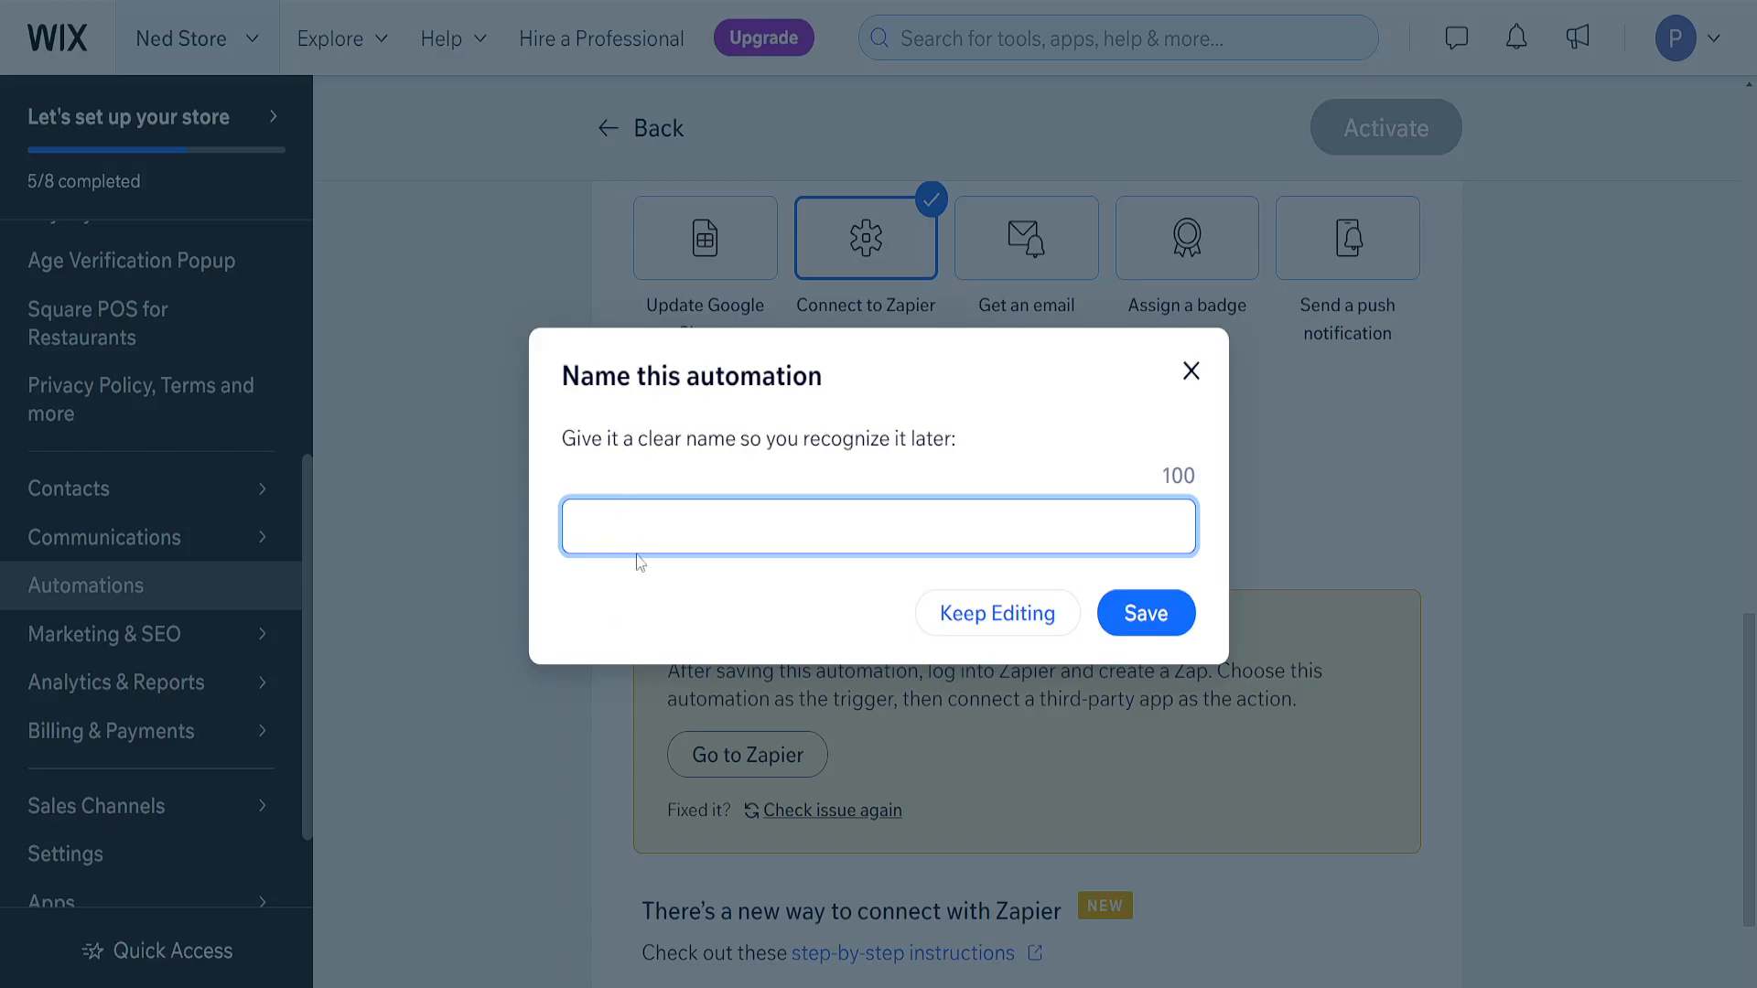
pyautogui.write('shopify')
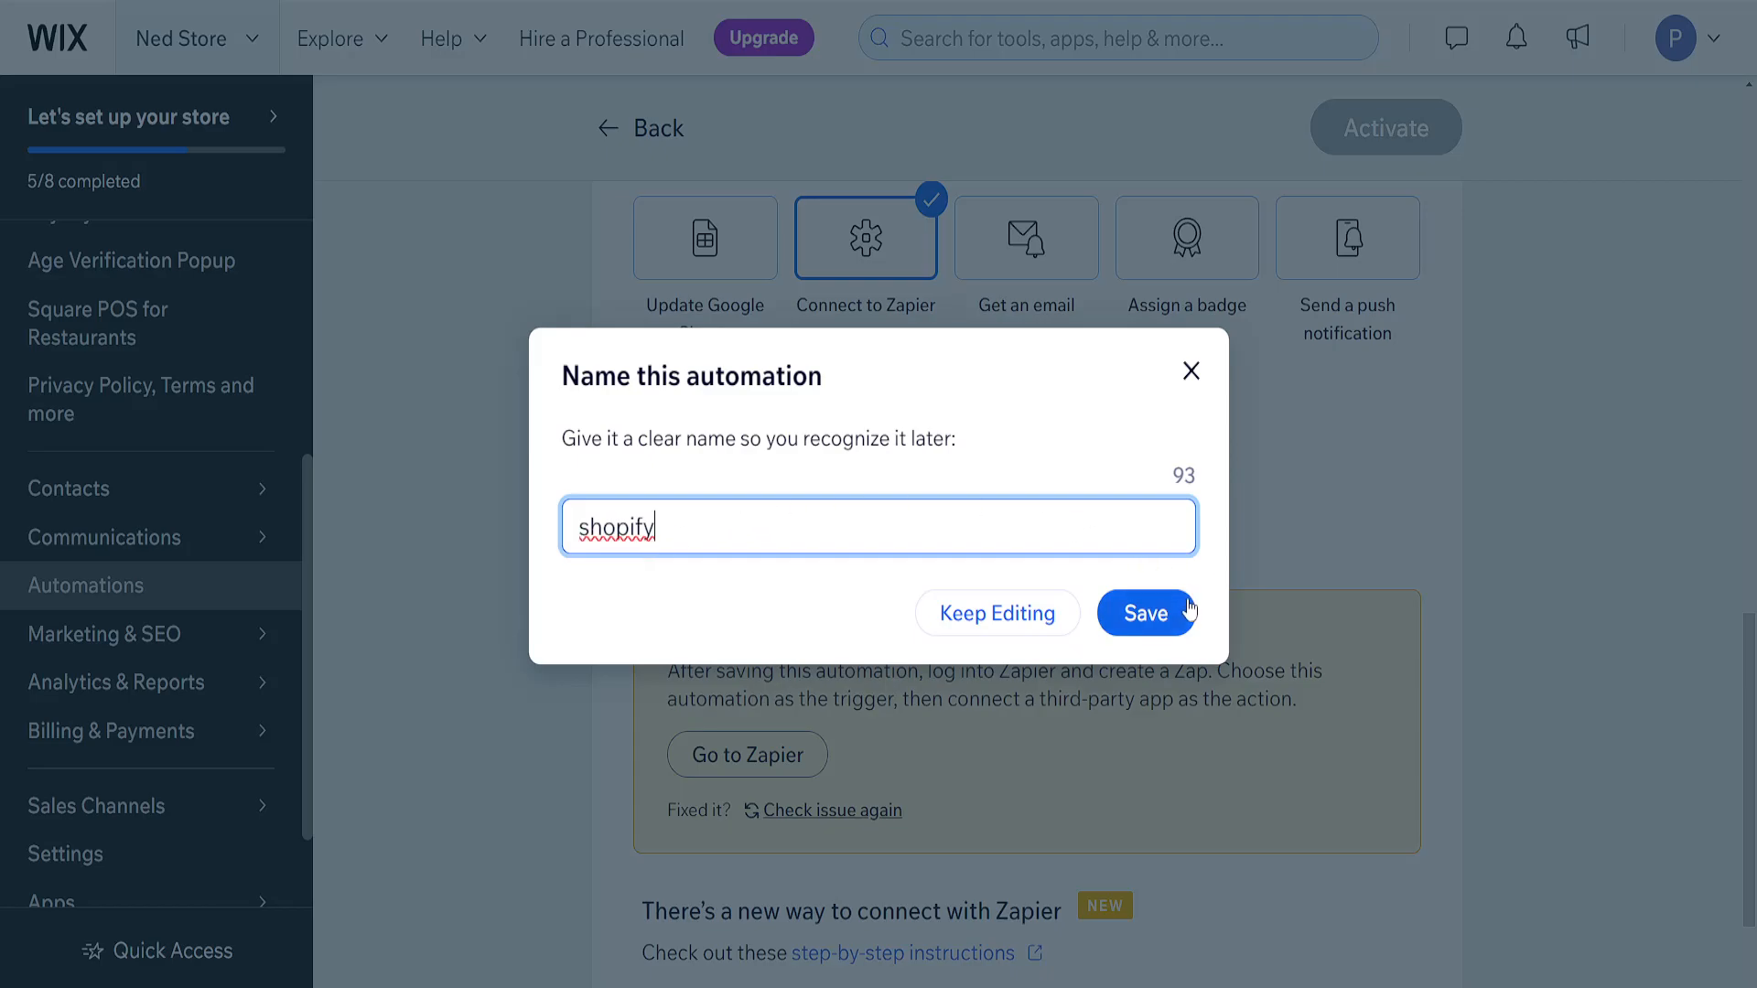
pyautogui.click(1160, 625)
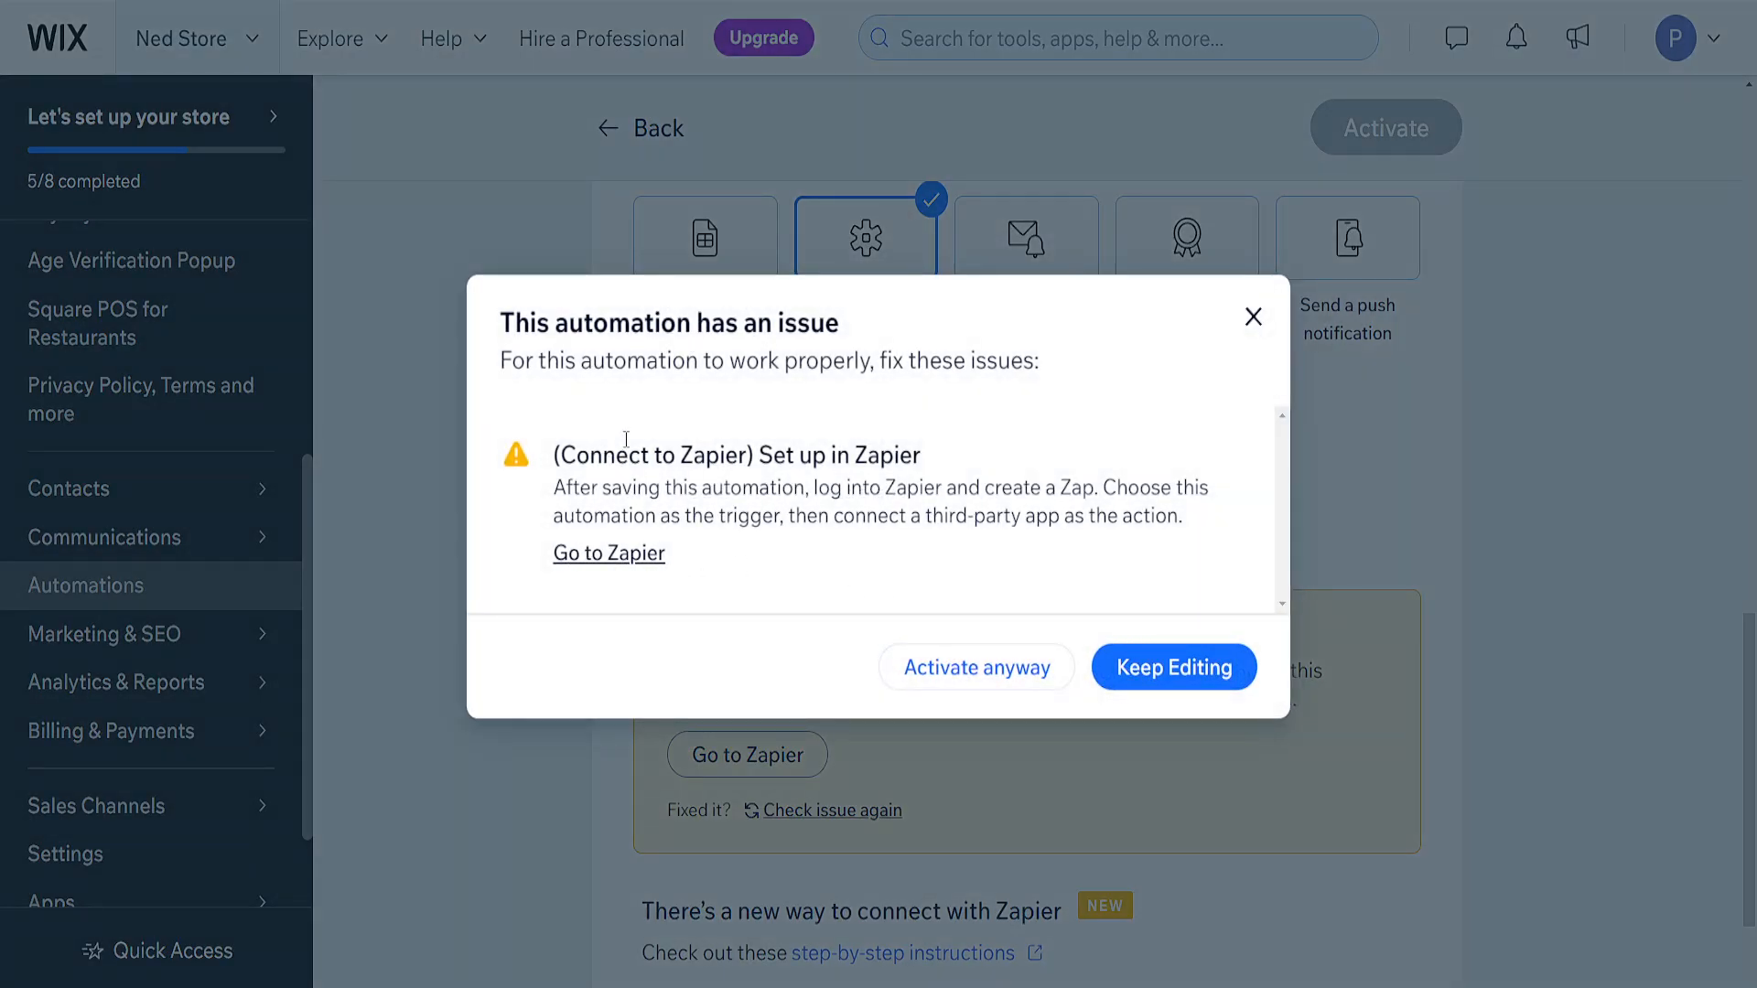
# - Switch to Zapier from the automation's issue notice and create a new Zap
pyautogui.moveTo(589, 457); pyautogui.dragTo(855, 461)
pyautogui.click(837, 461)
pyautogui.click(593, 554)
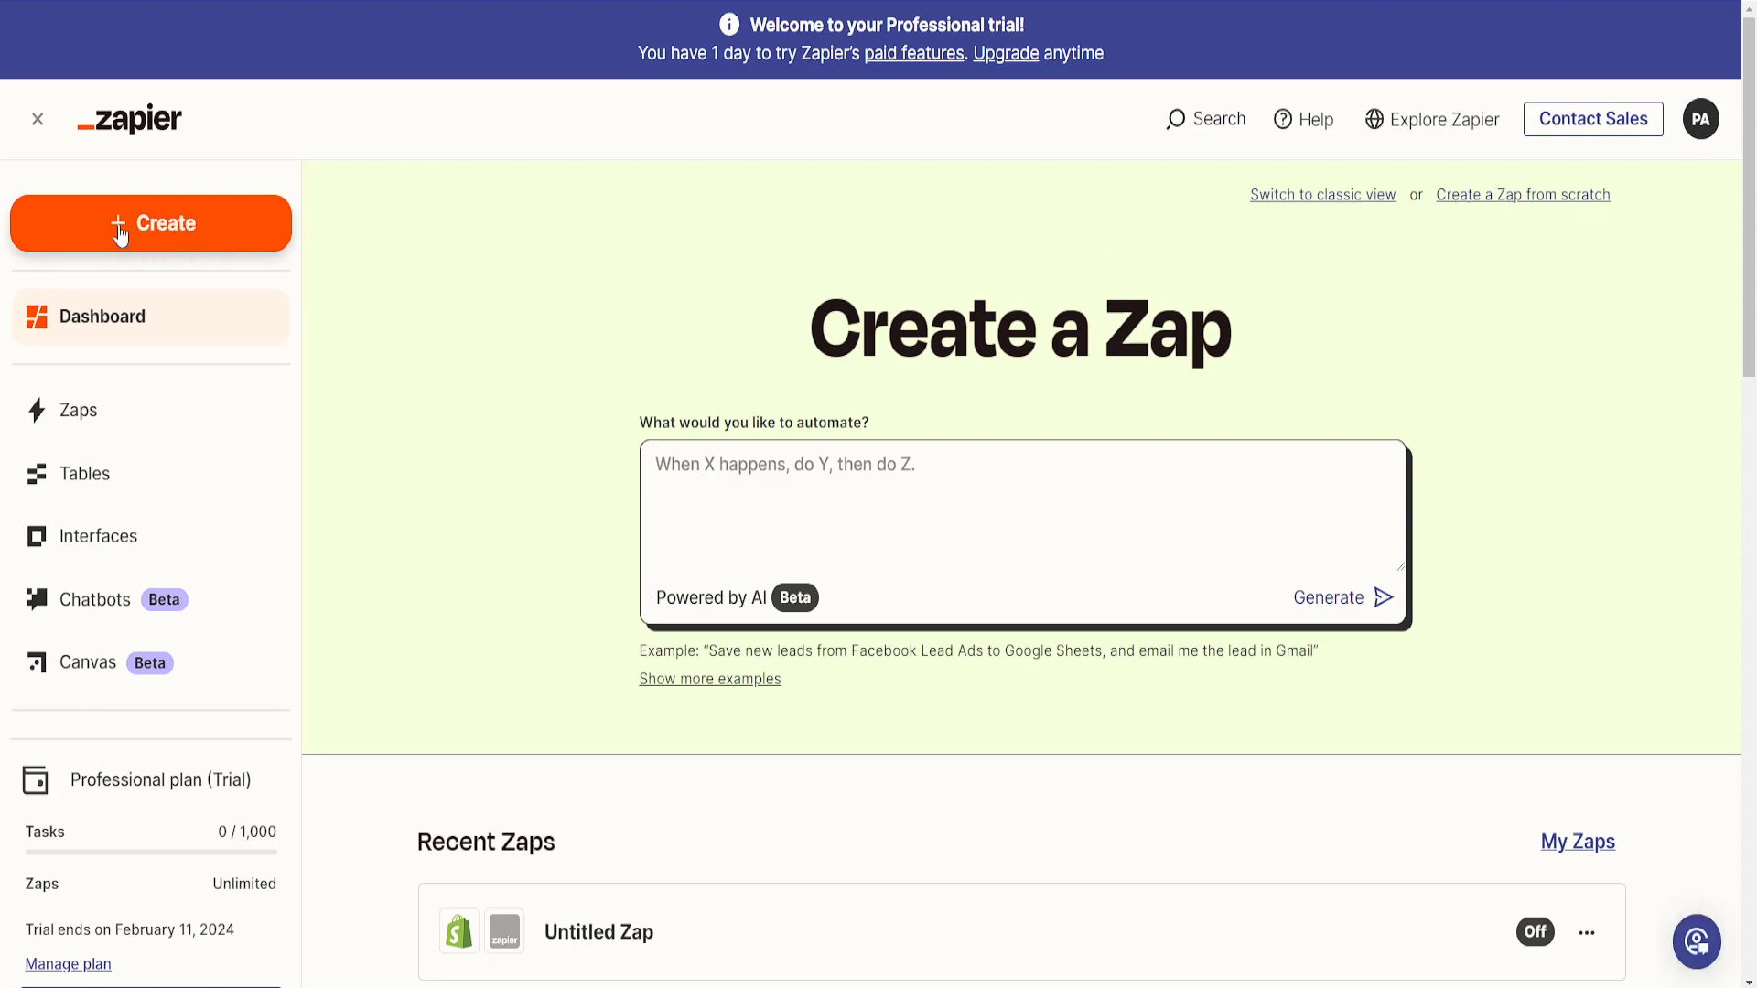
pyautogui.click(165, 240)
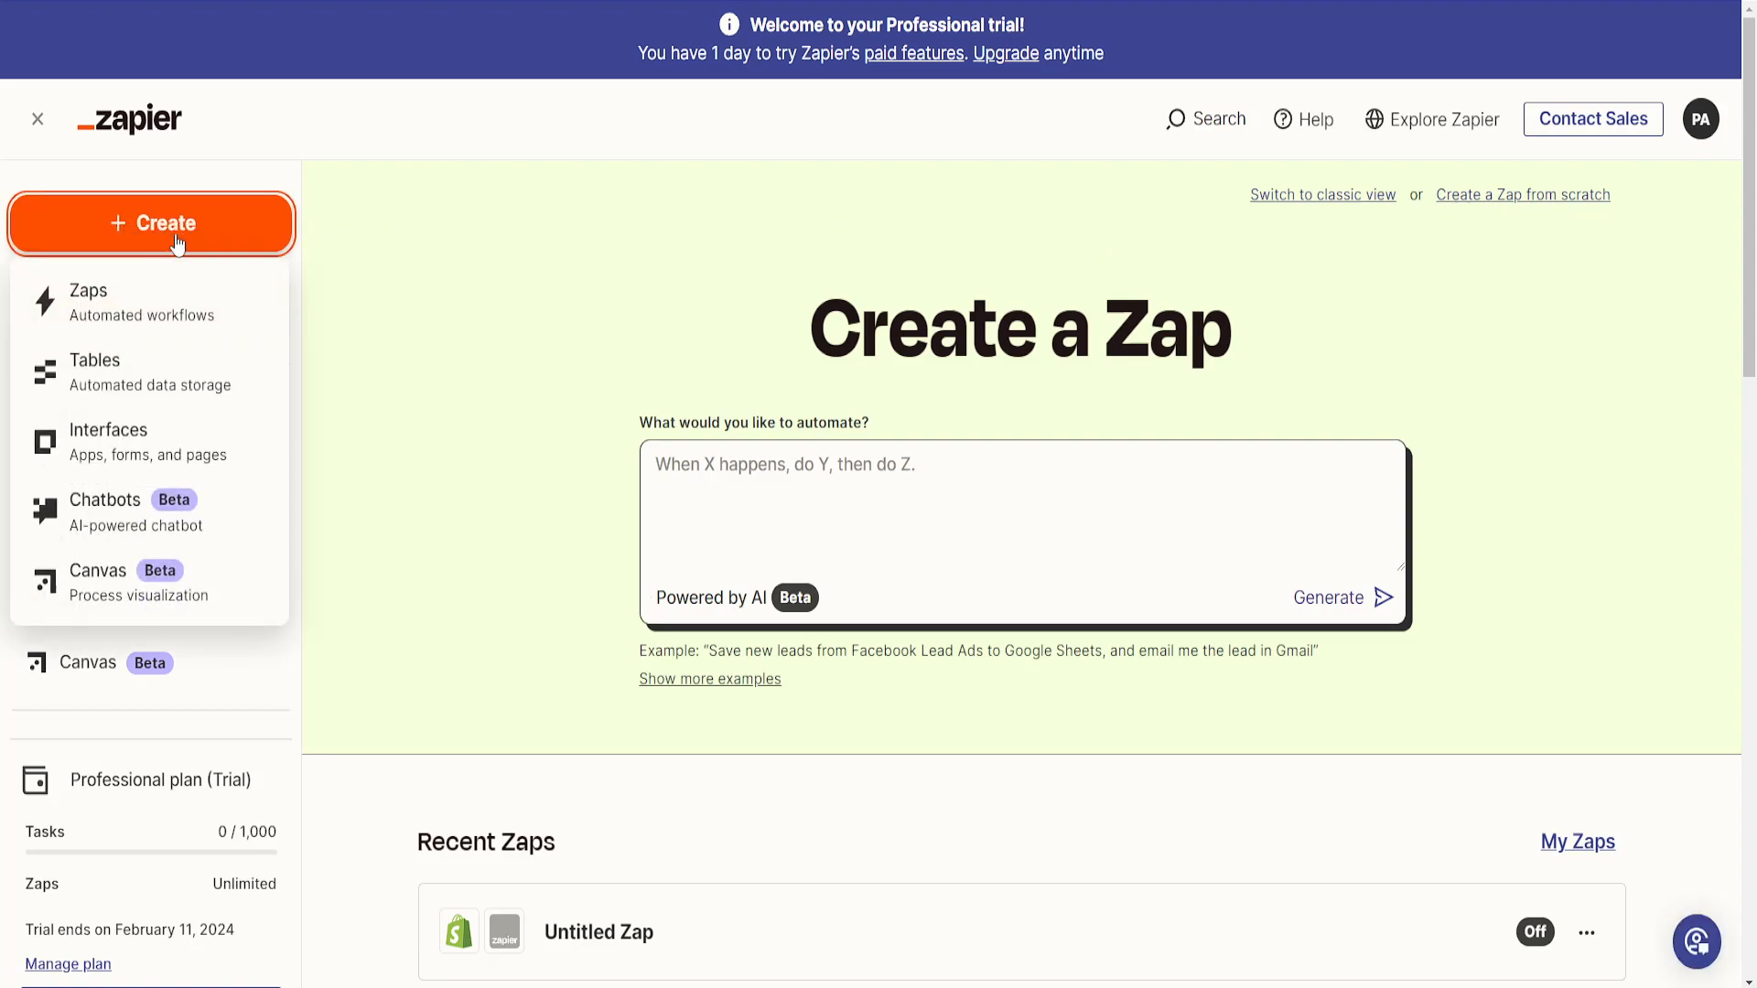
pyautogui.click(196, 314)
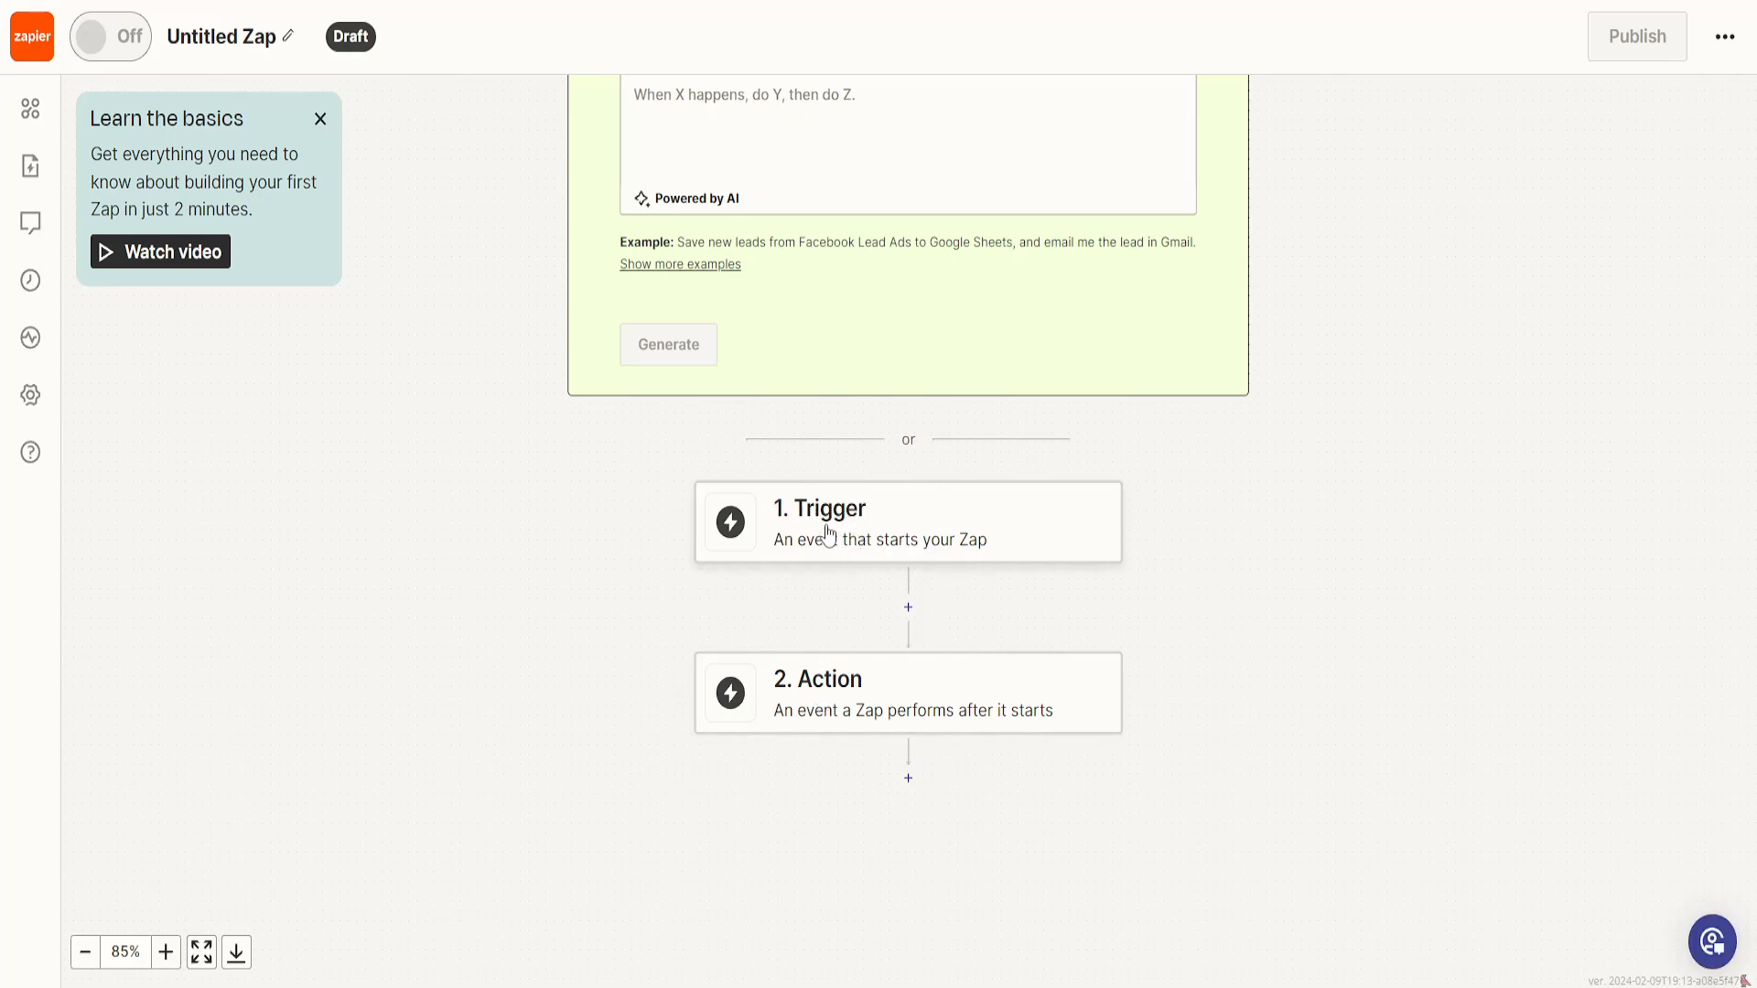
# - Search for "wix" and set Wix as the app for the Zap's trigger
pyautogui.click(872, 528)
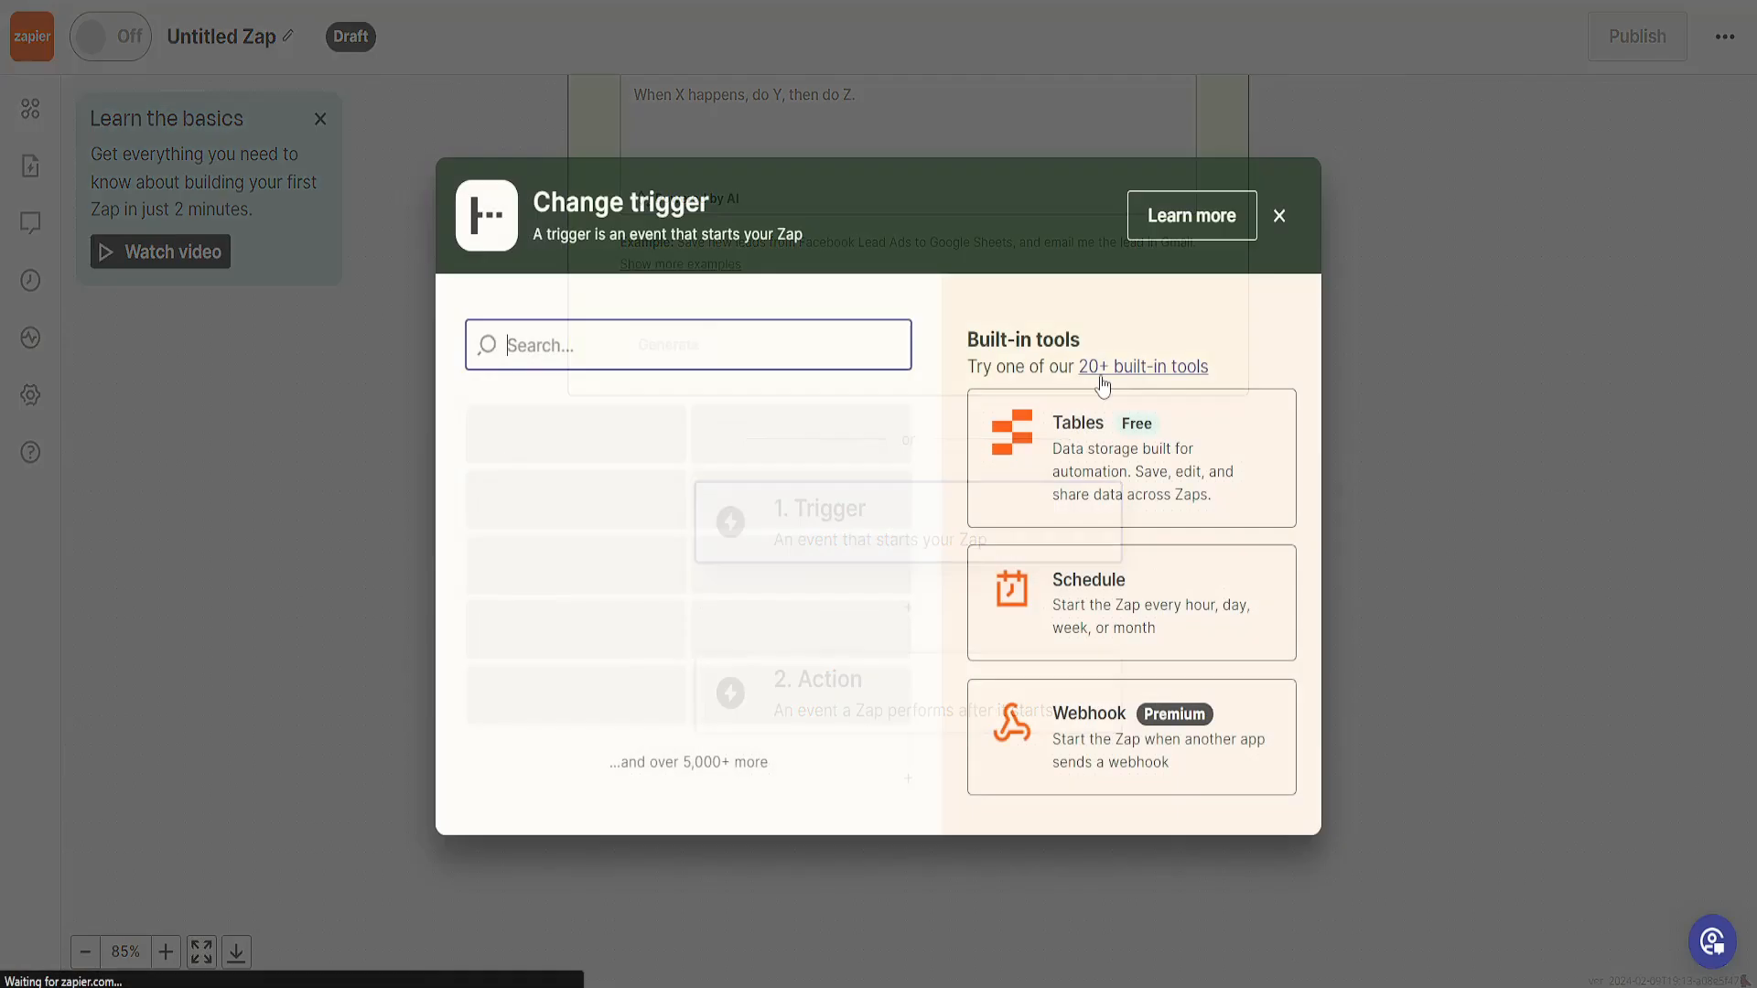
pyautogui.write('wix')
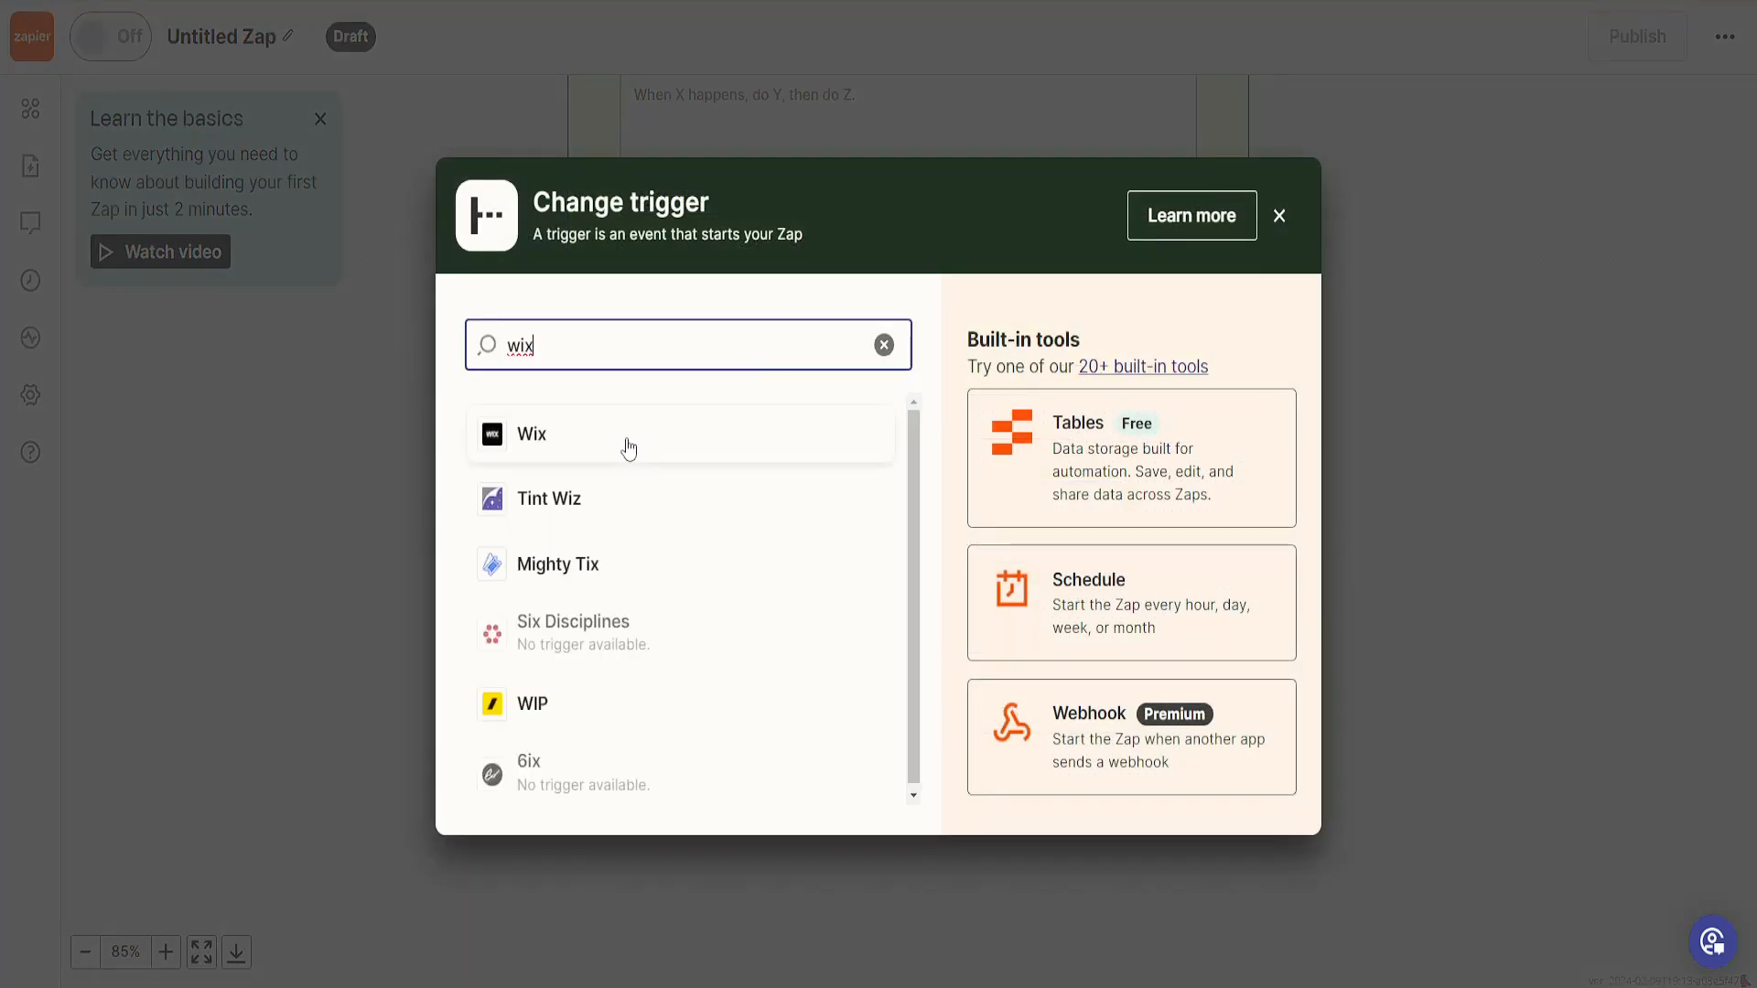
pyautogui.click(551, 441)
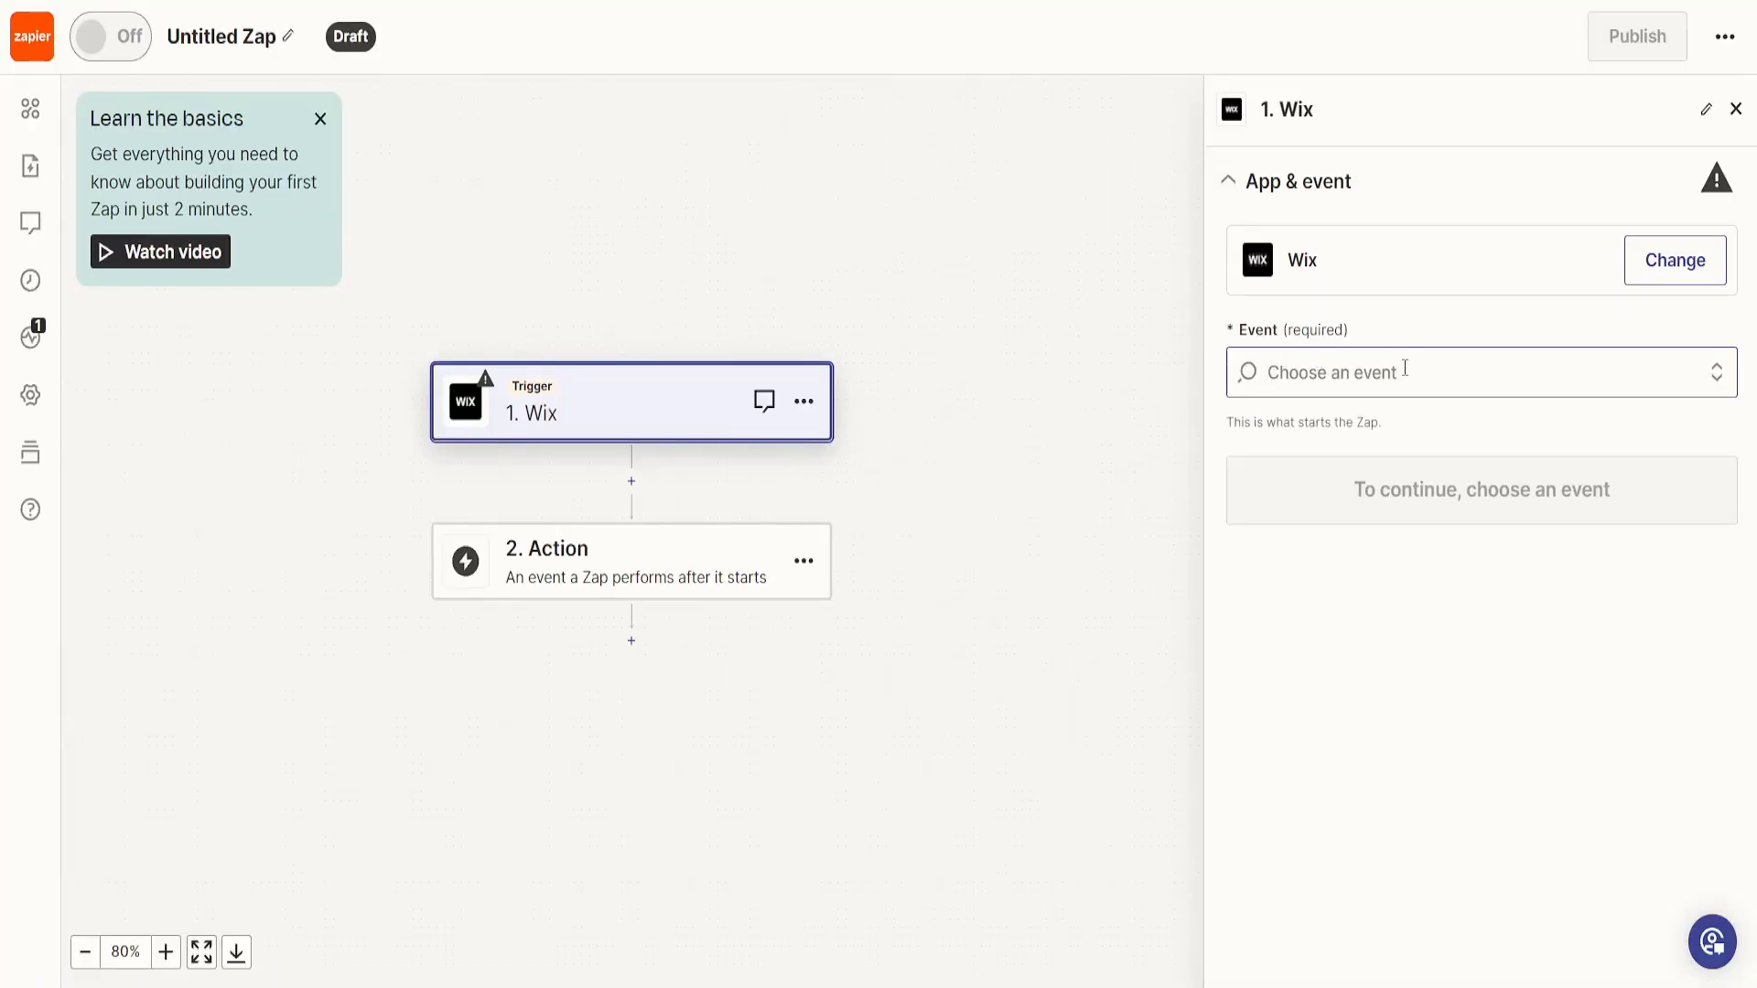
# - Set the Wix trigger event to Chat and Inbox and continue with the connected Ned Store account
pyautogui.click(1326, 367)
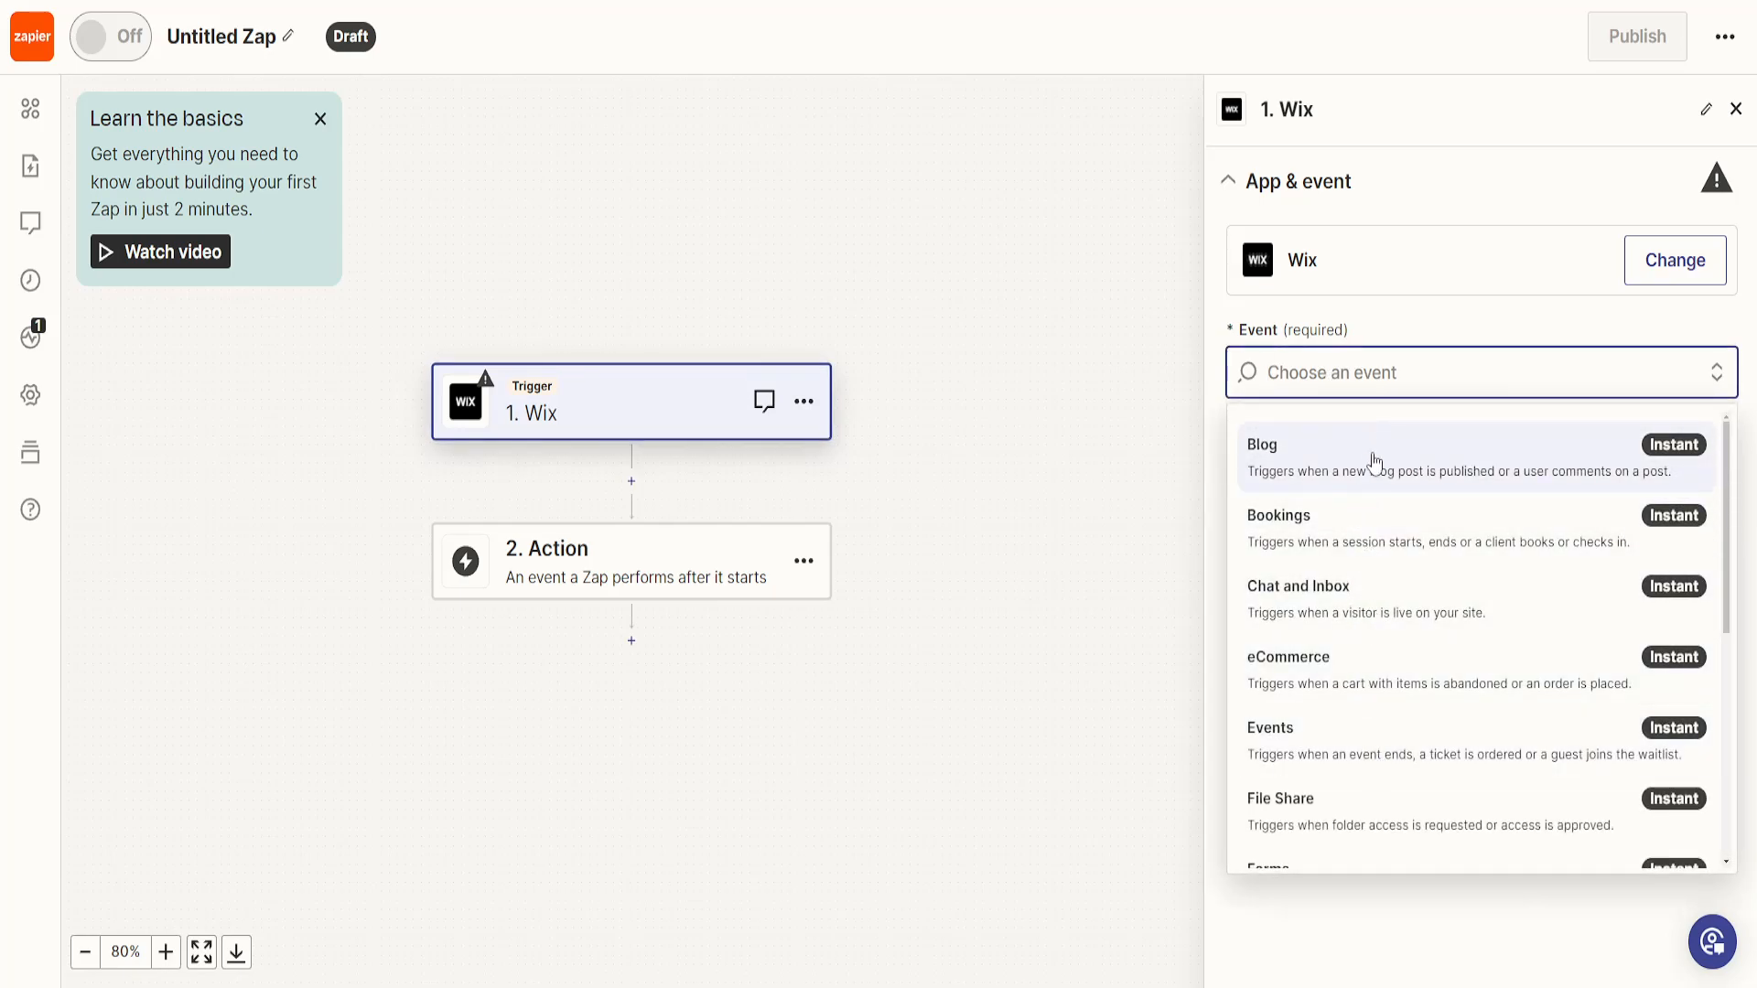
pyautogui.scroll(-3, 1360, 519)
pyautogui.scroll(-4, 1400, 627)
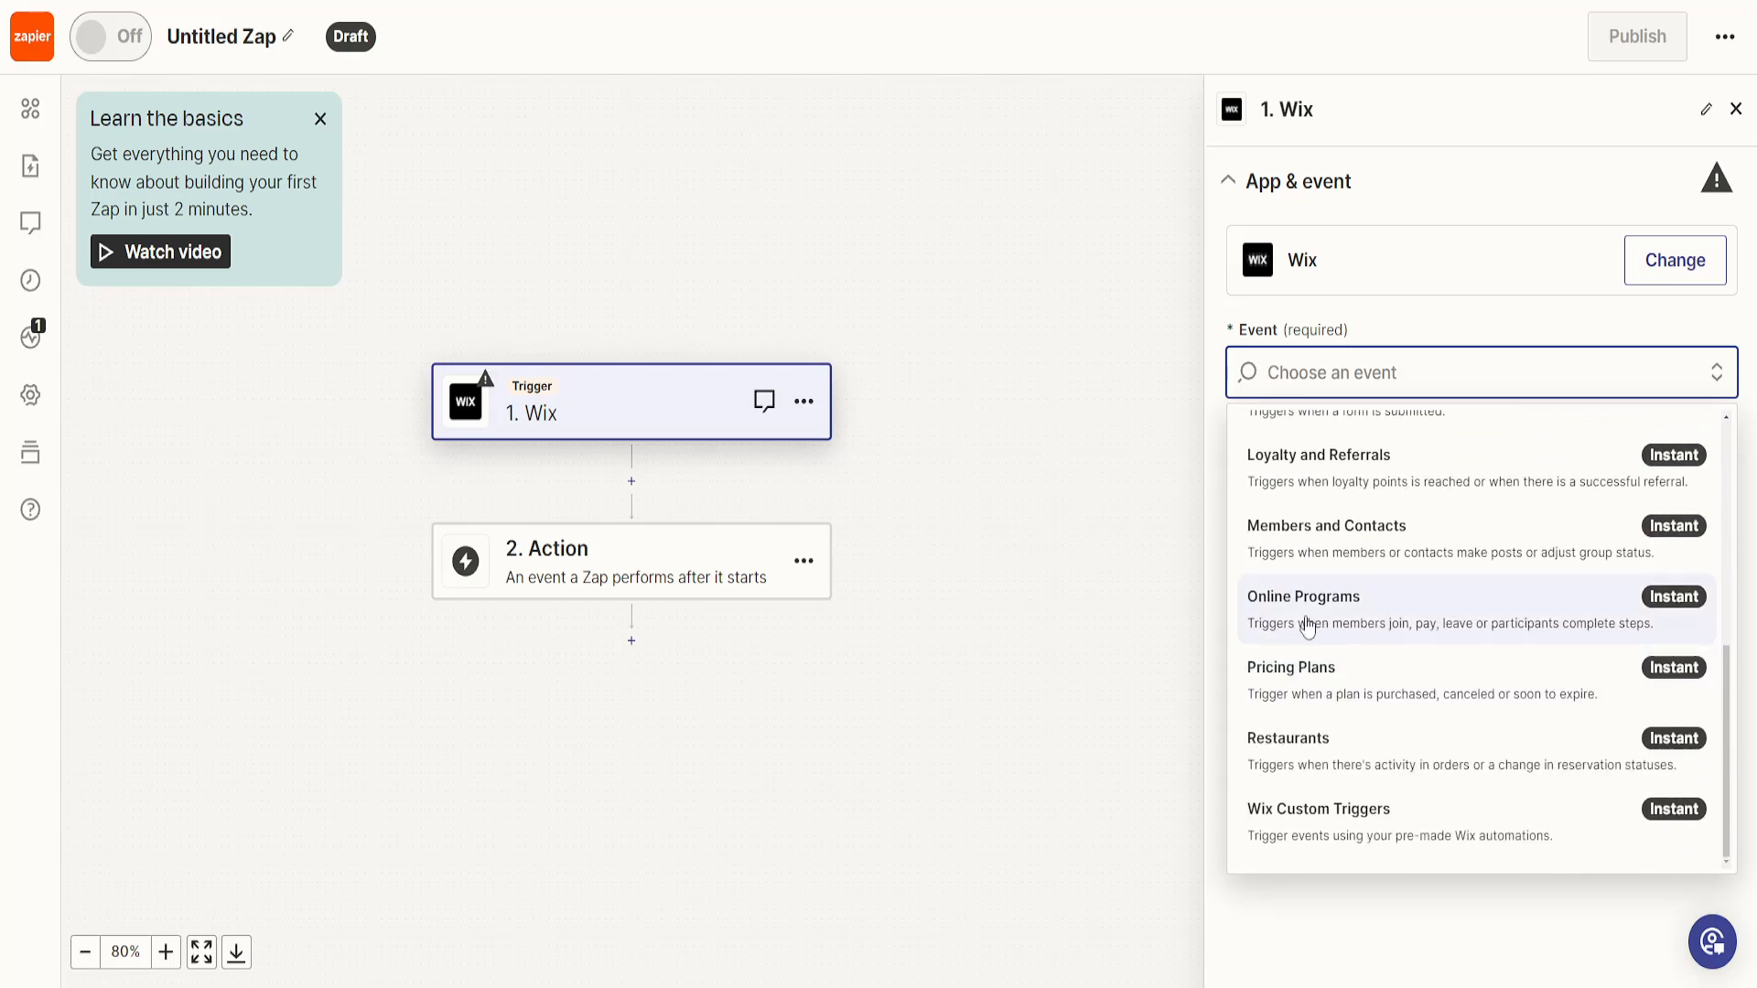
pyautogui.scroll(7, 1382, 684)
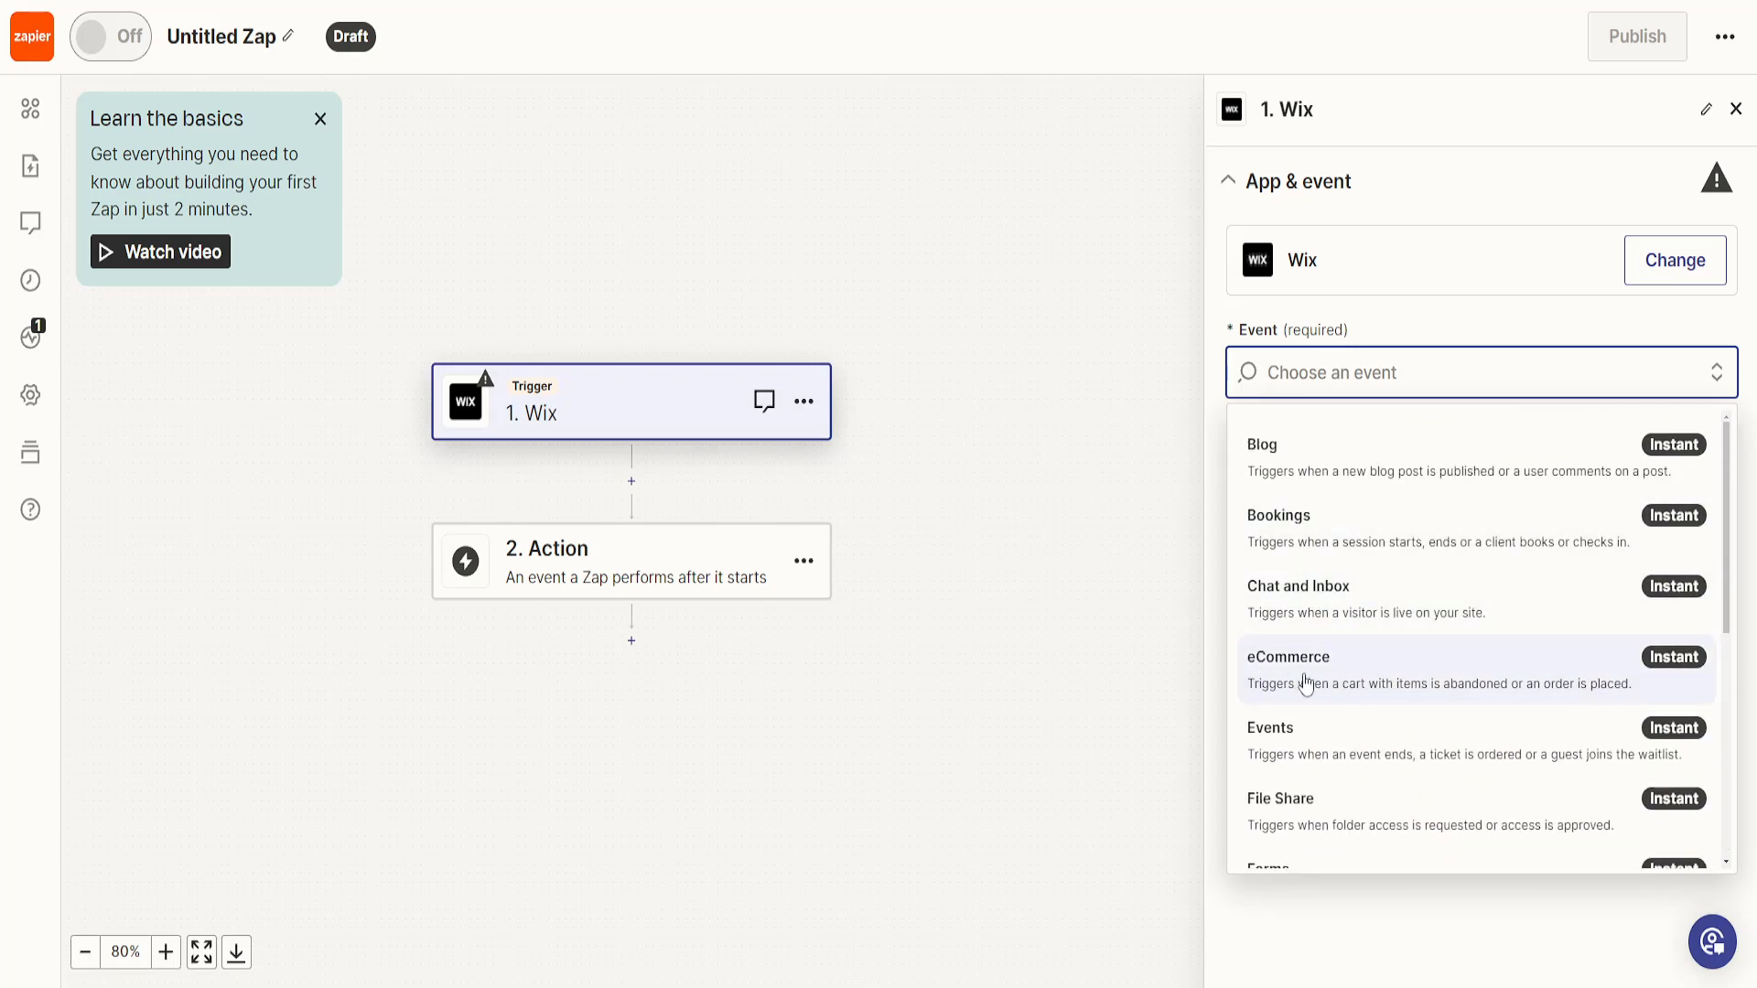
pyautogui.click(1329, 604)
pyautogui.click(1385, 517)
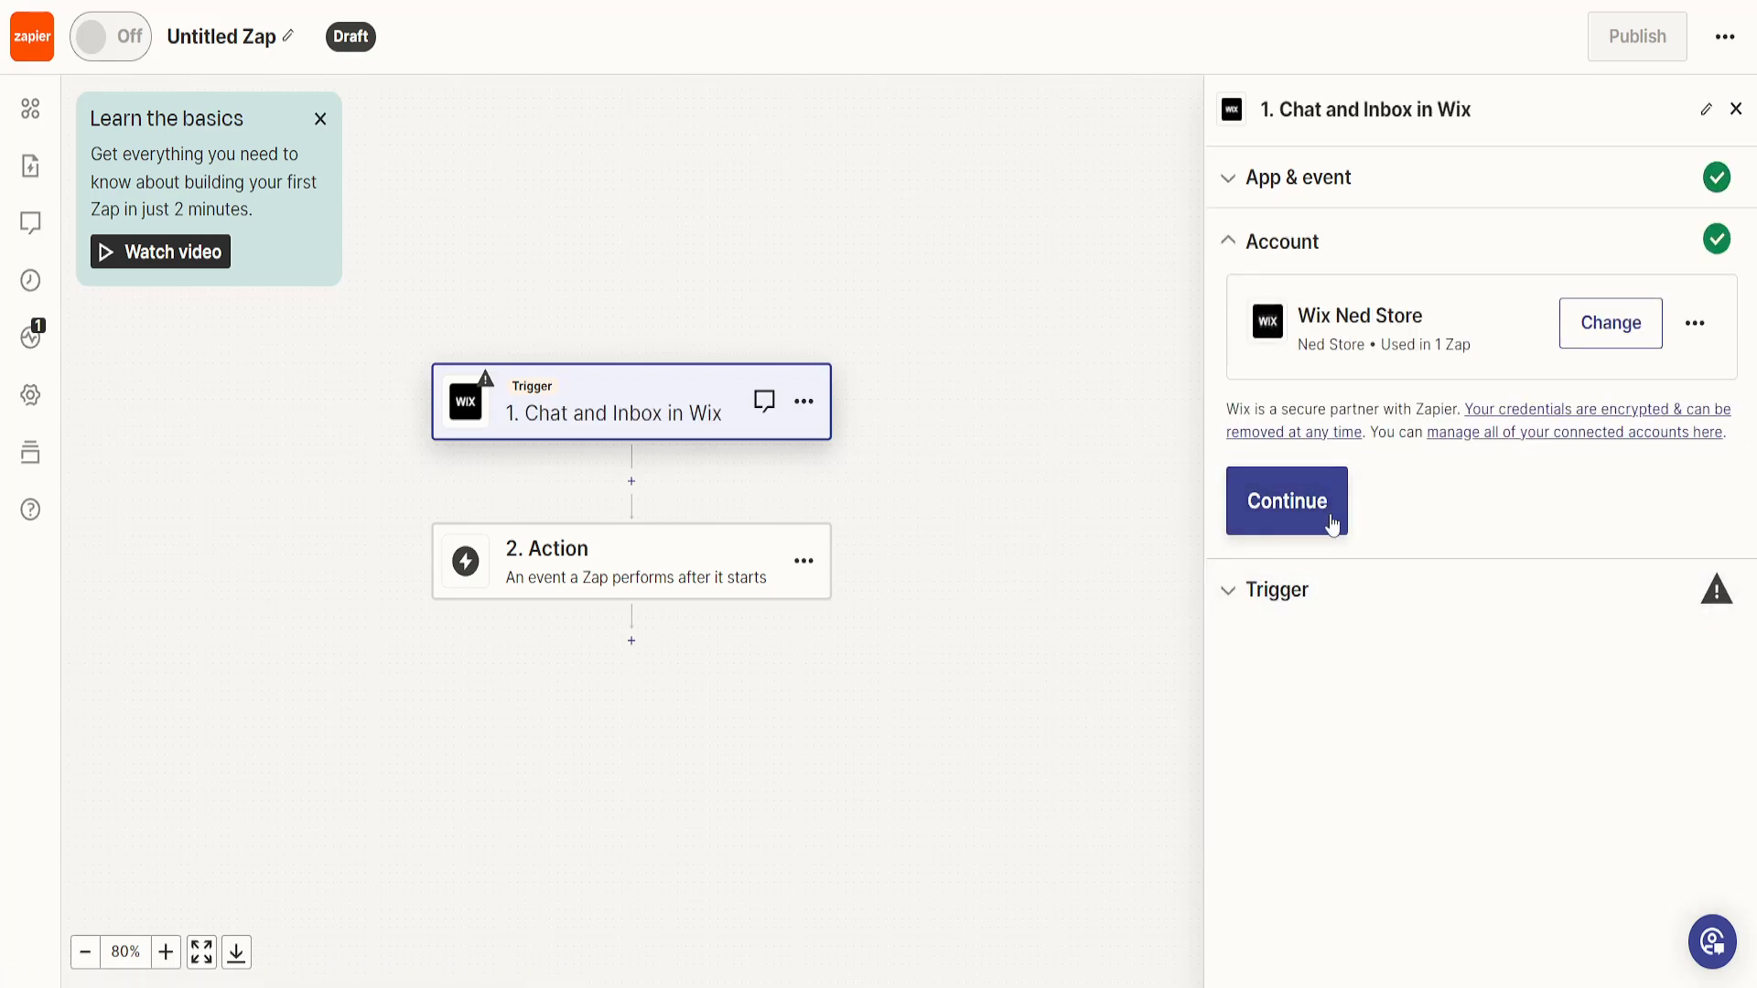
pyautogui.click(1285, 504)
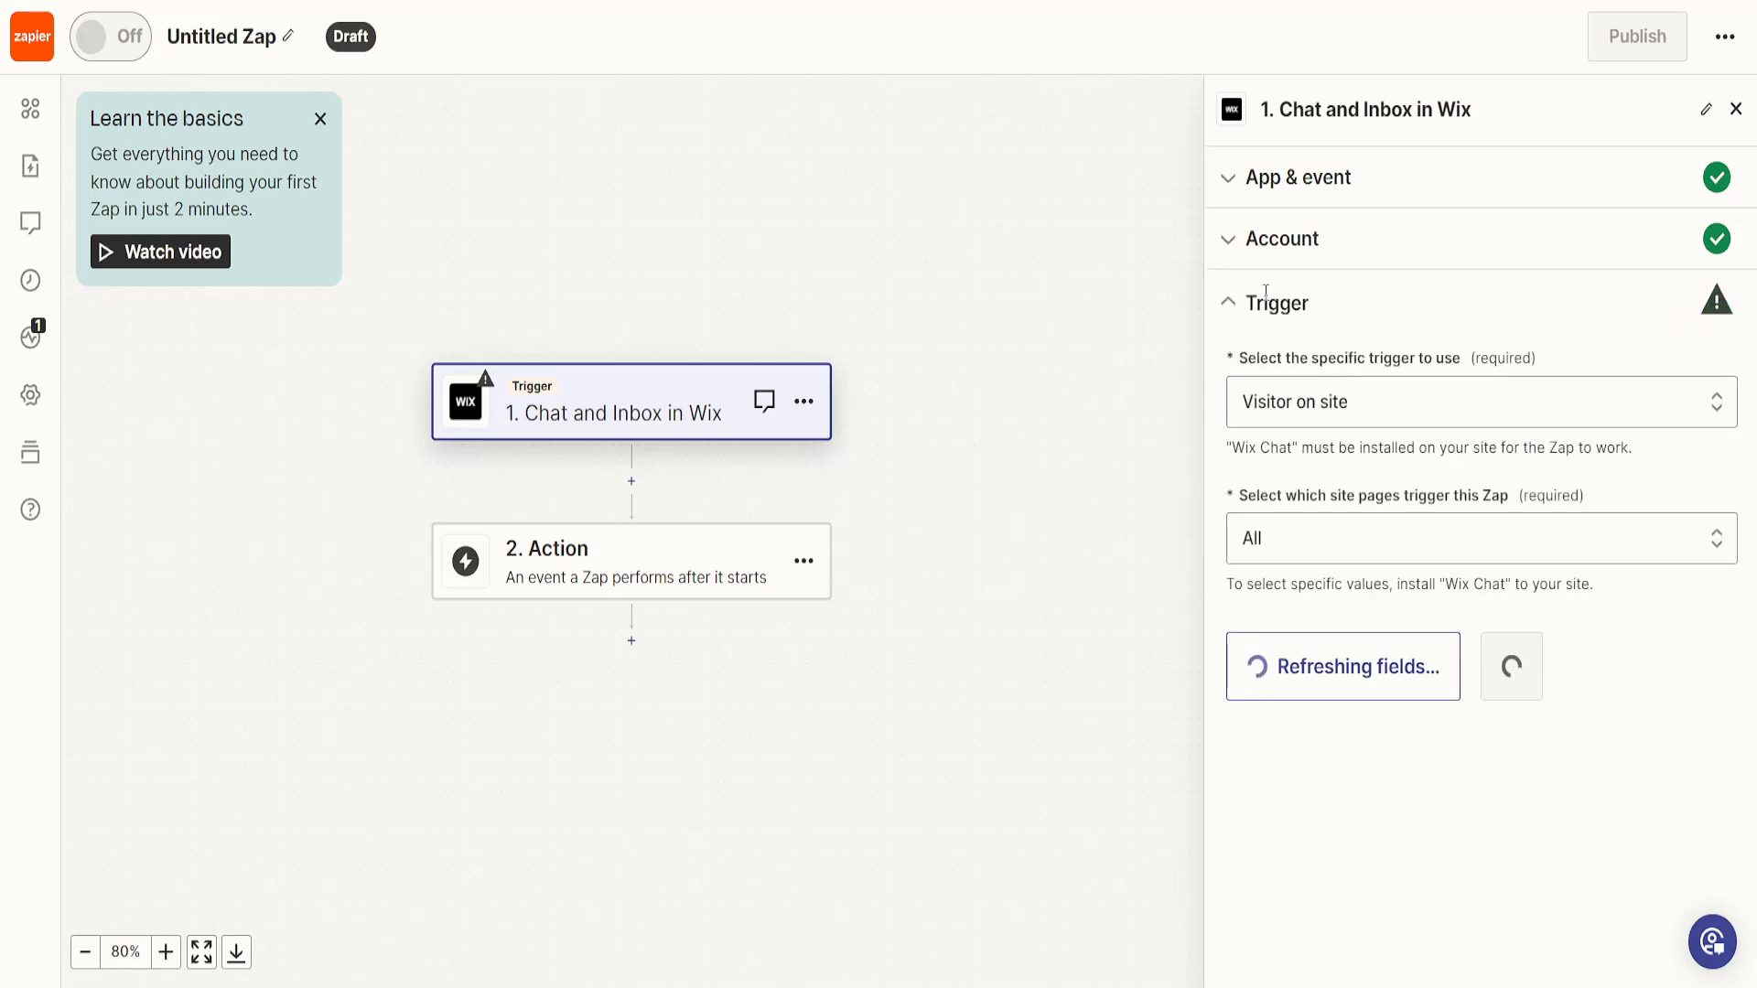
# - Reconnect the trigger's Wix account and authorize adding Zapier to the Wix site
pyautogui.click(1251, 252)
pyautogui.click(1694, 323)
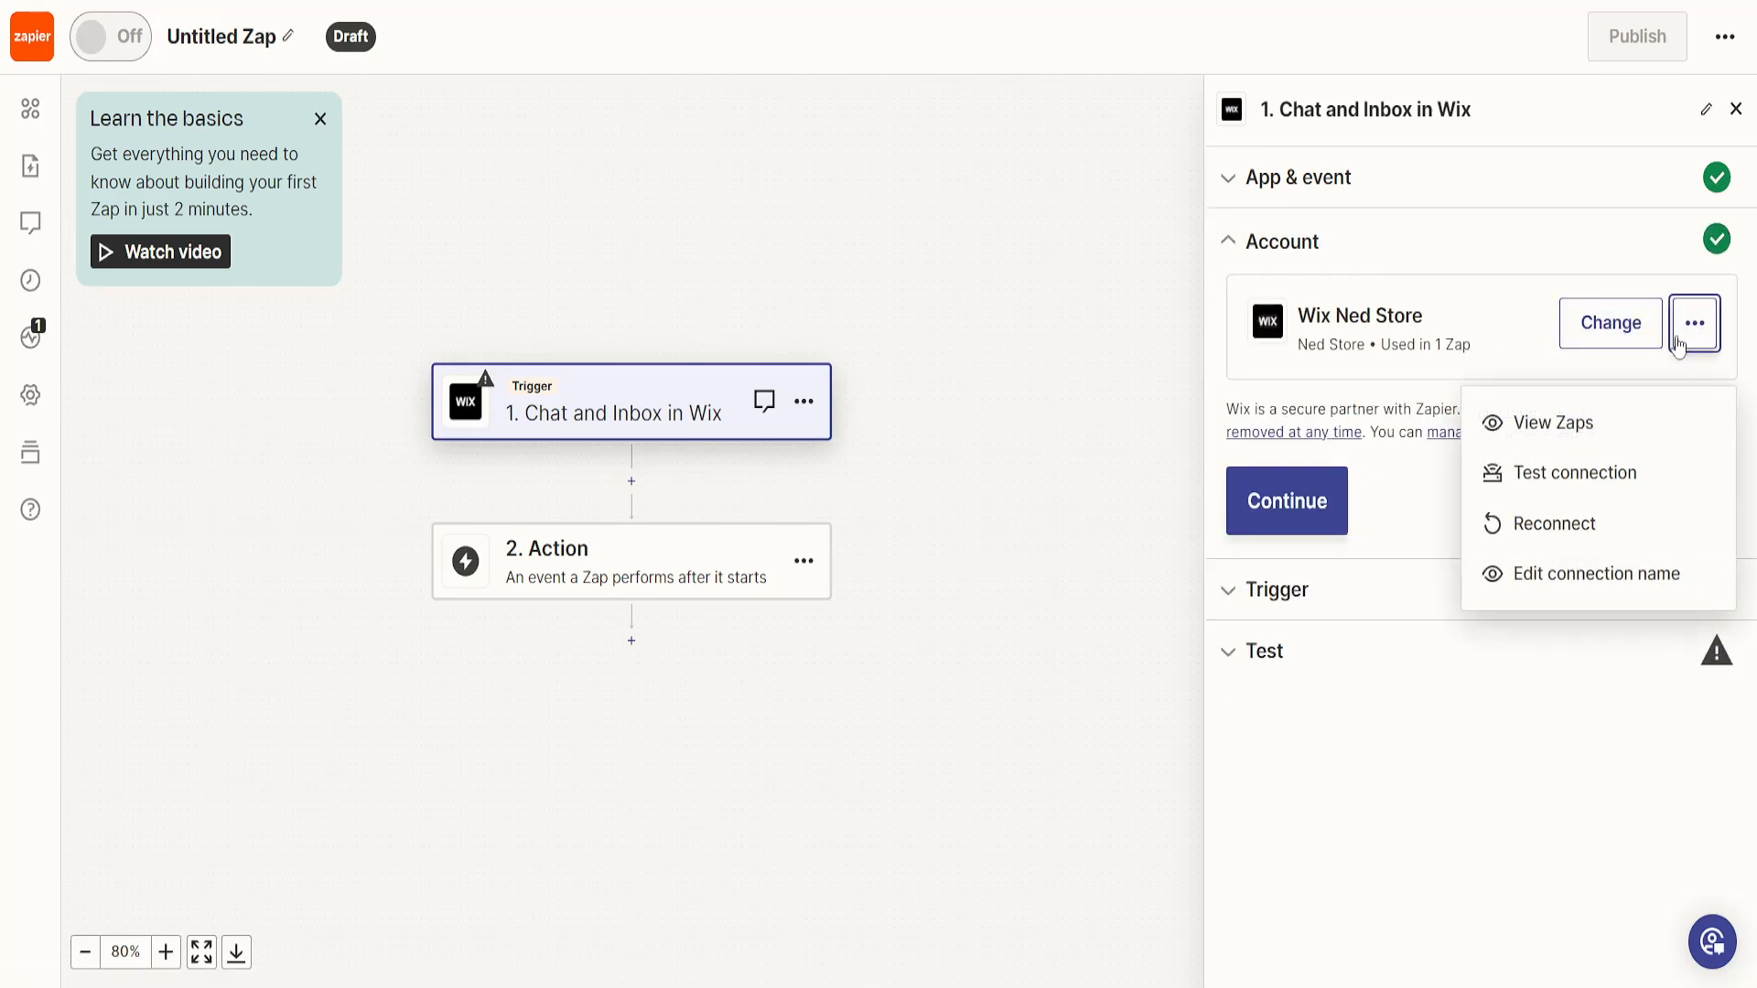
pyautogui.click(1567, 529)
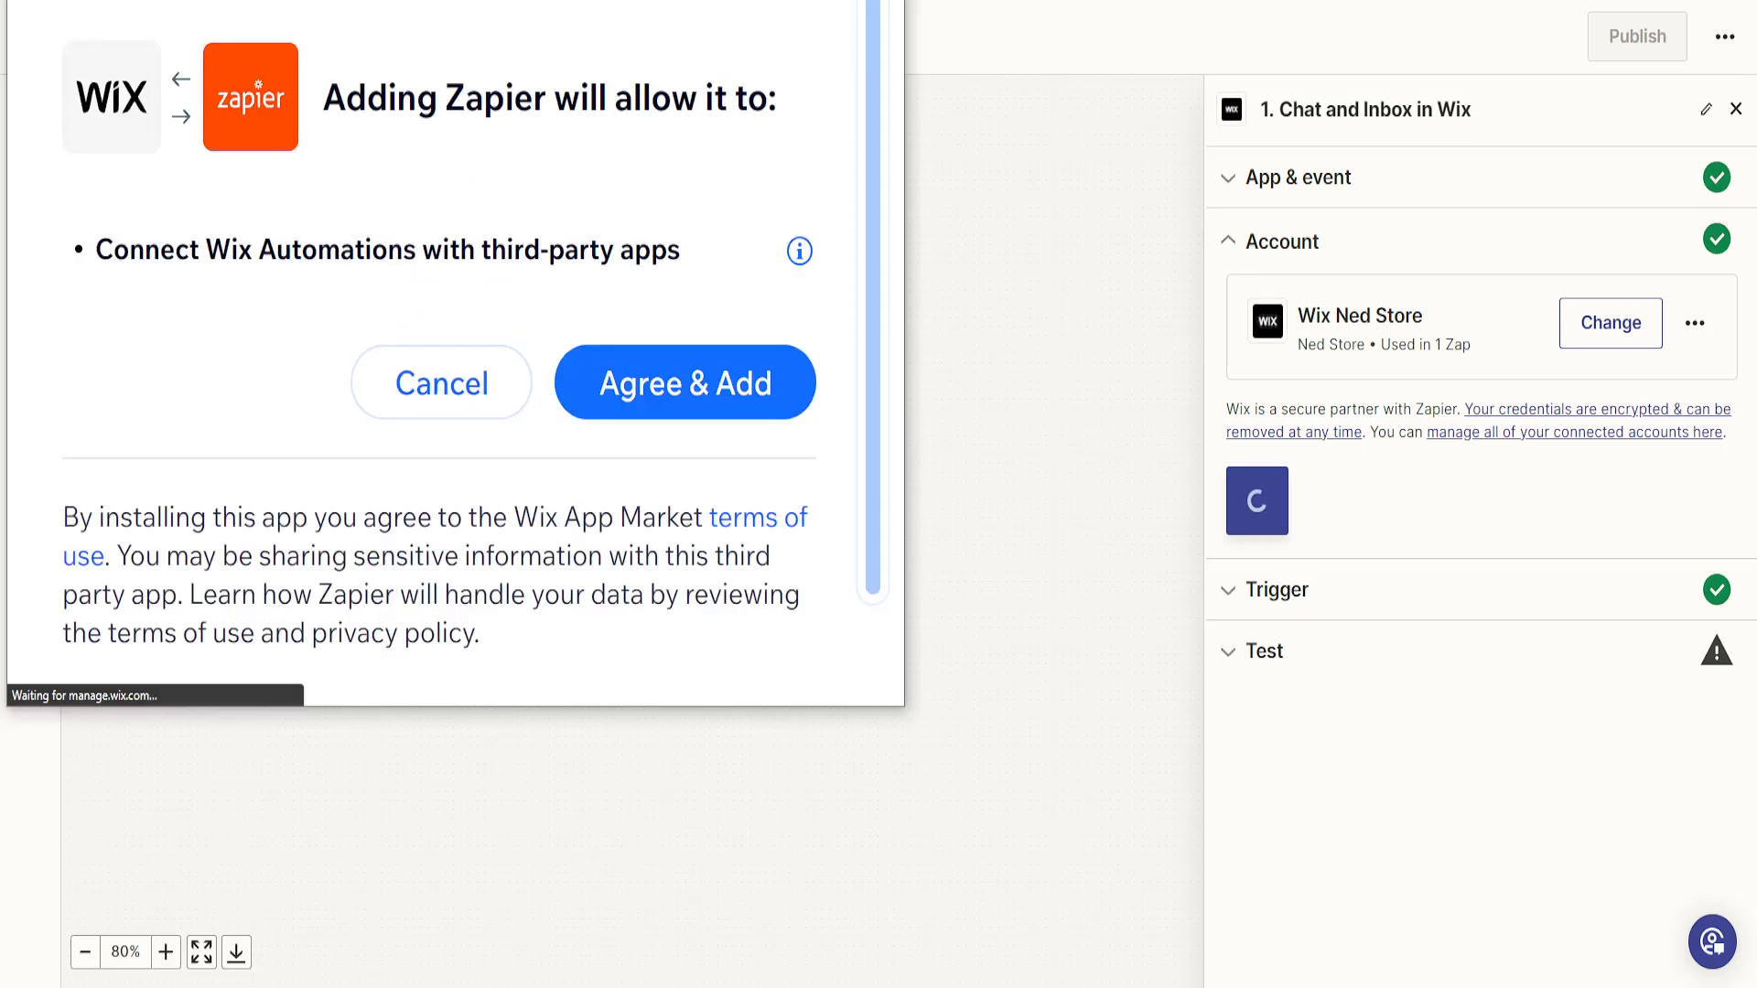
pyautogui.click(700, 385)
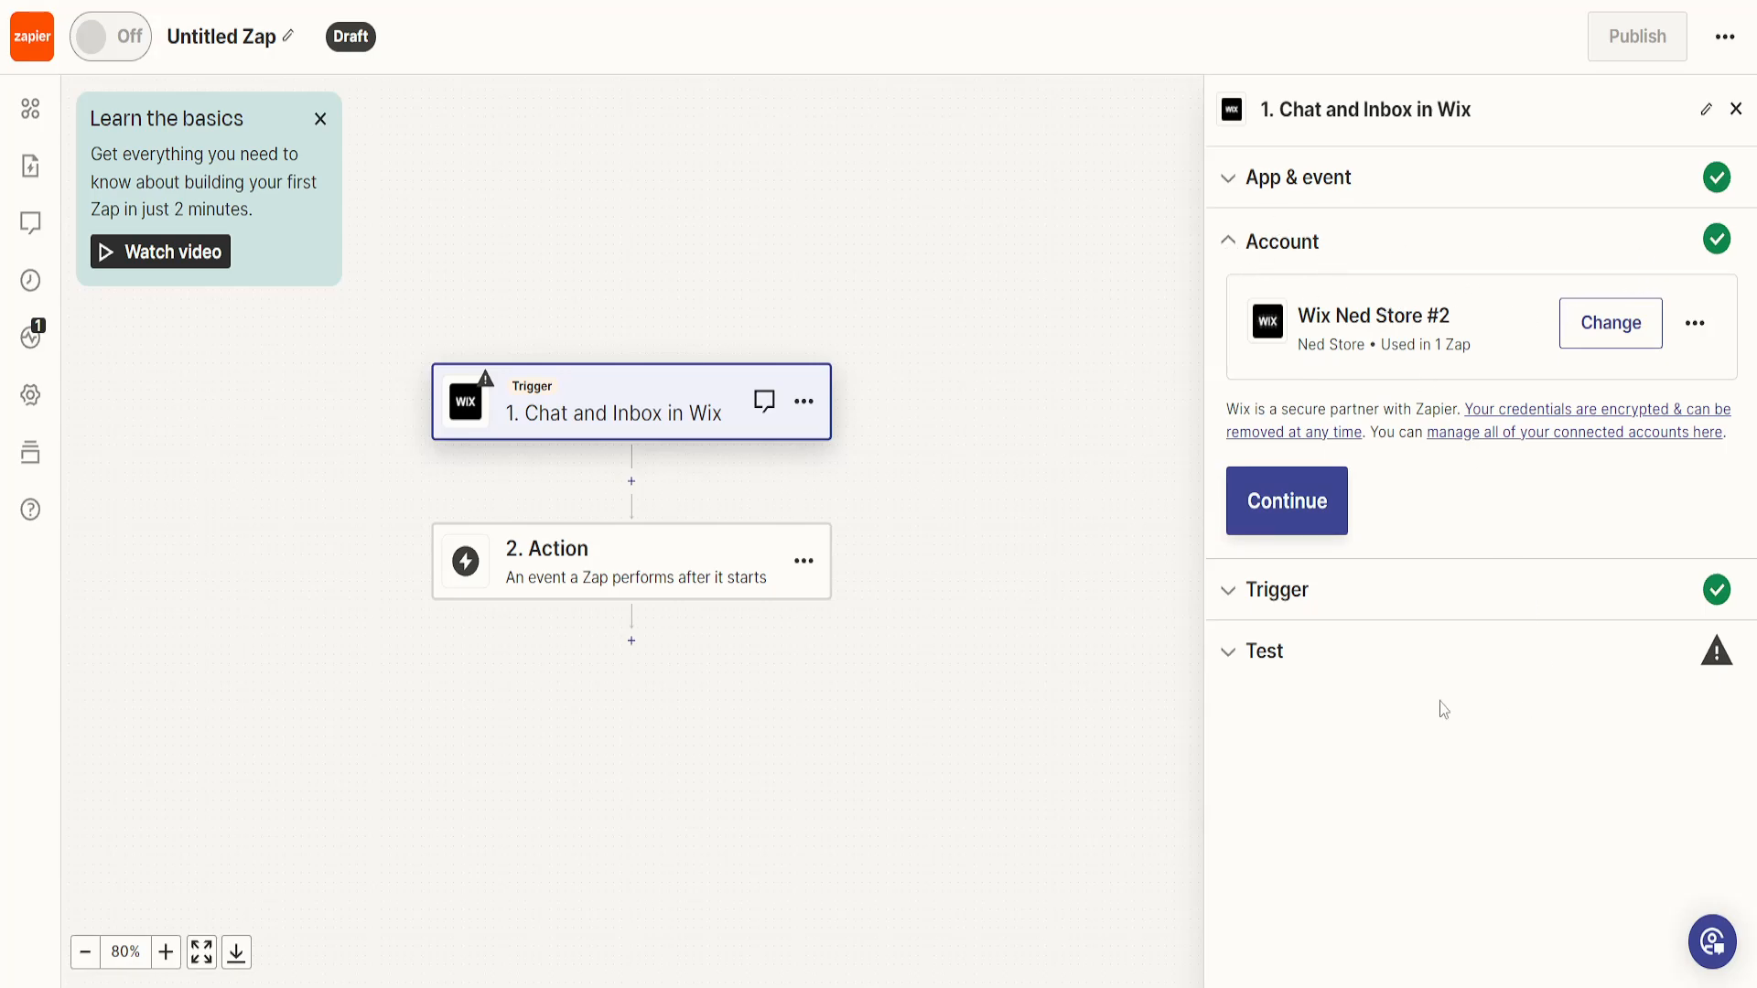
# - Search for "shopify" and set Shopify as the app for the Zap's action
pyautogui.click(567, 568)
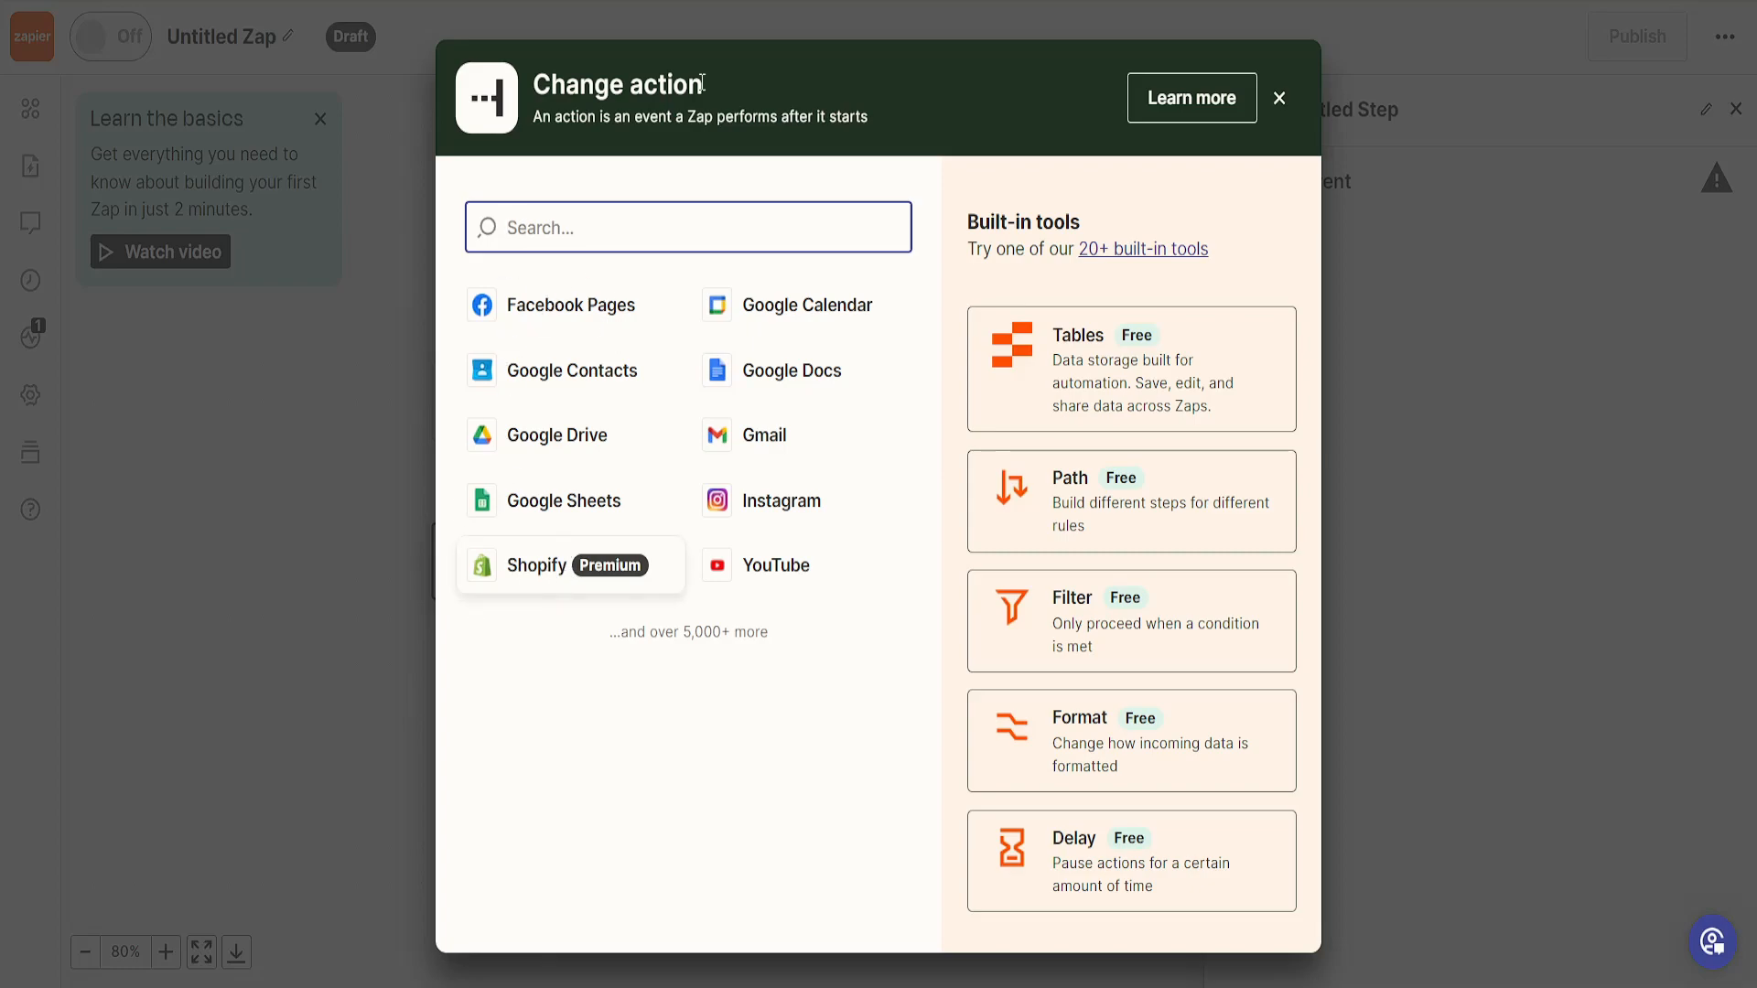
pyautogui.write('shopify')
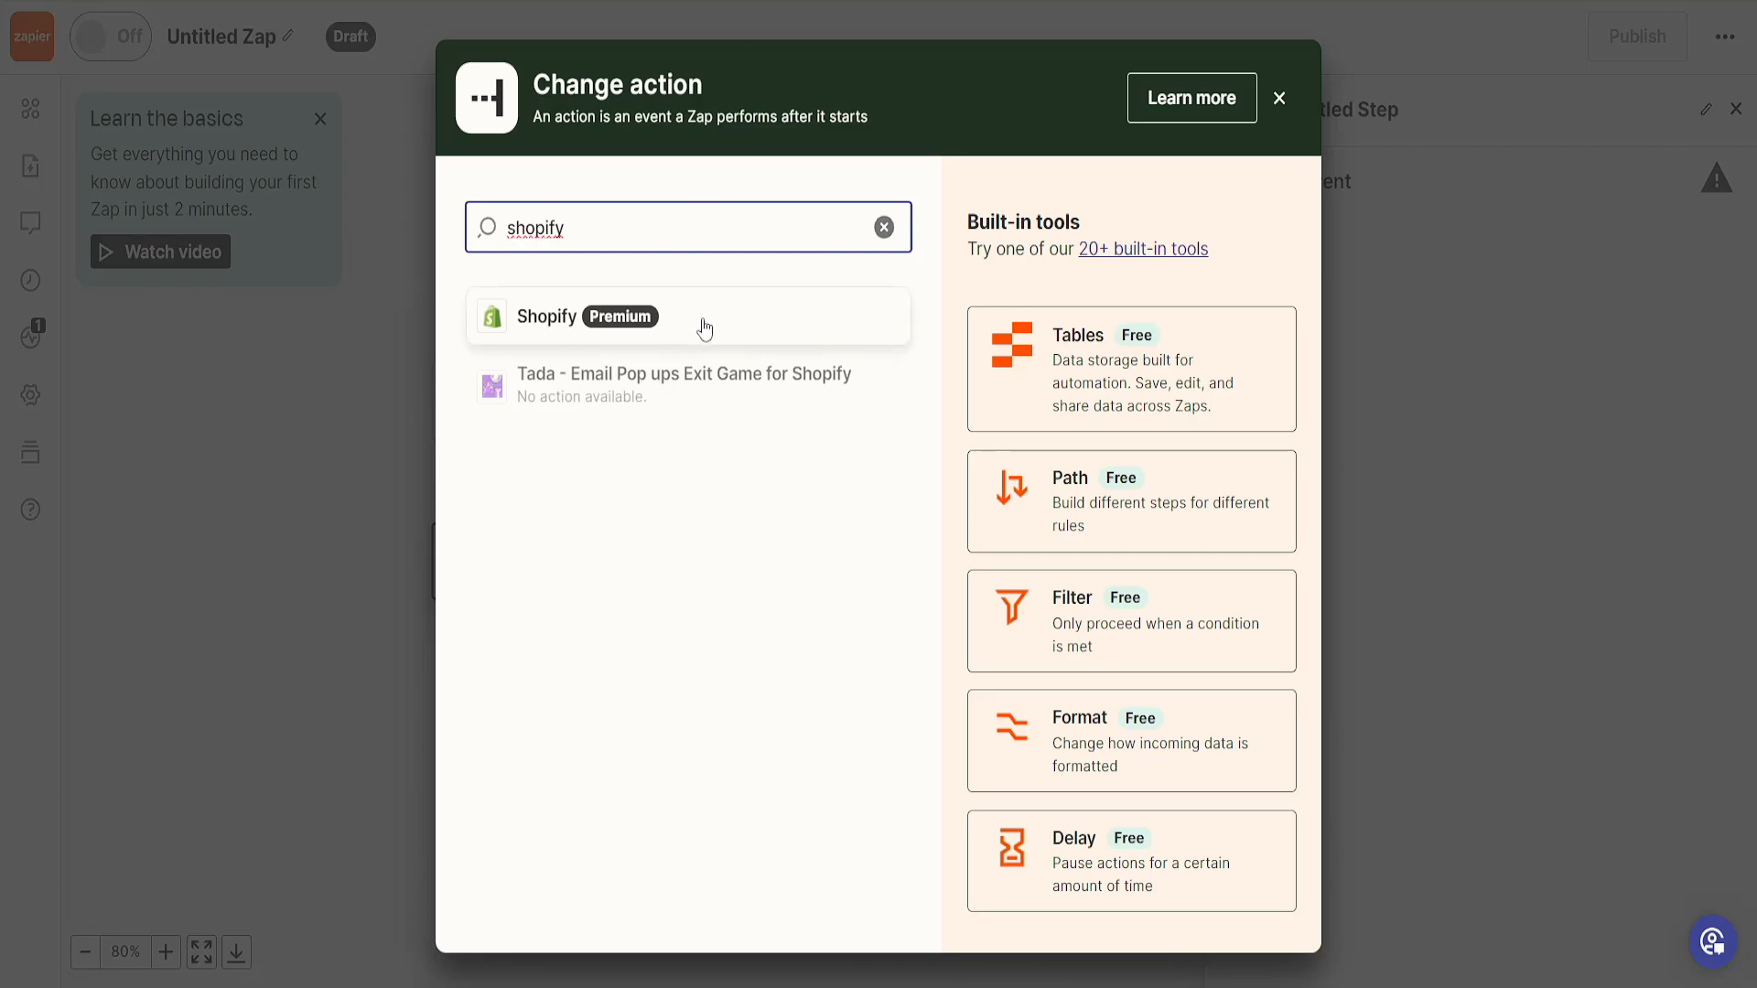
pyautogui.click(701, 329)
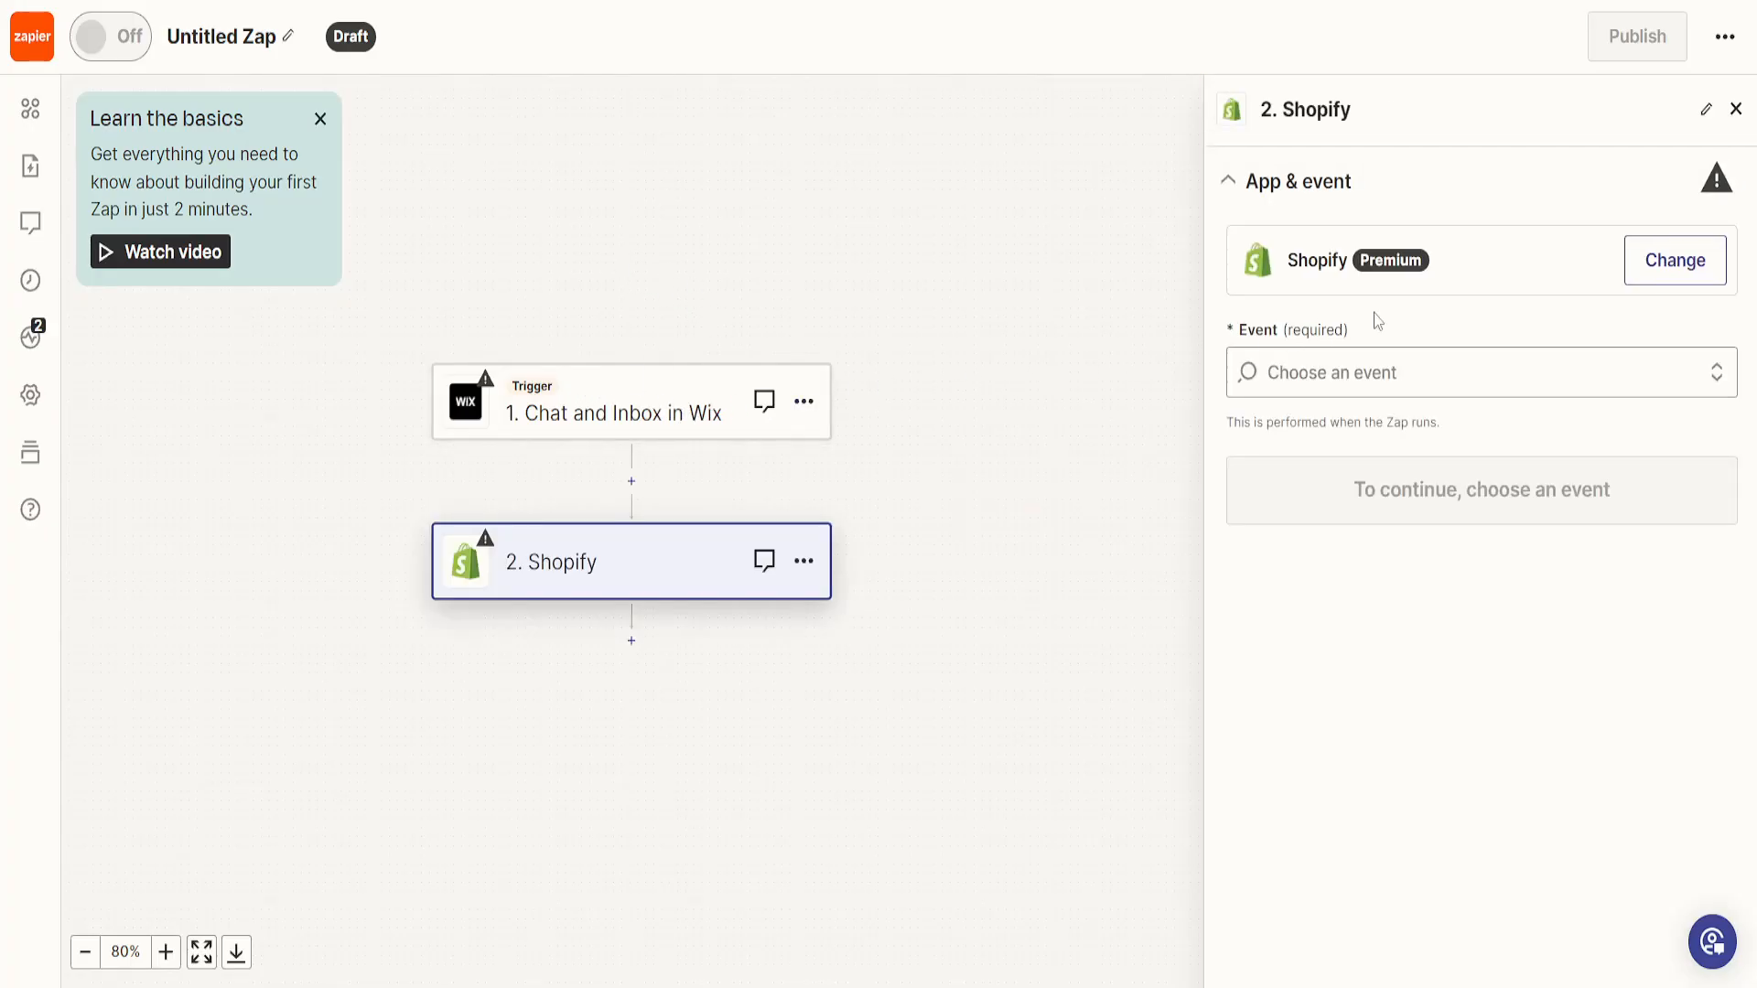
# - Set the Shopify action event to Update Customer and open the action's account settings
pyautogui.click(1416, 385)
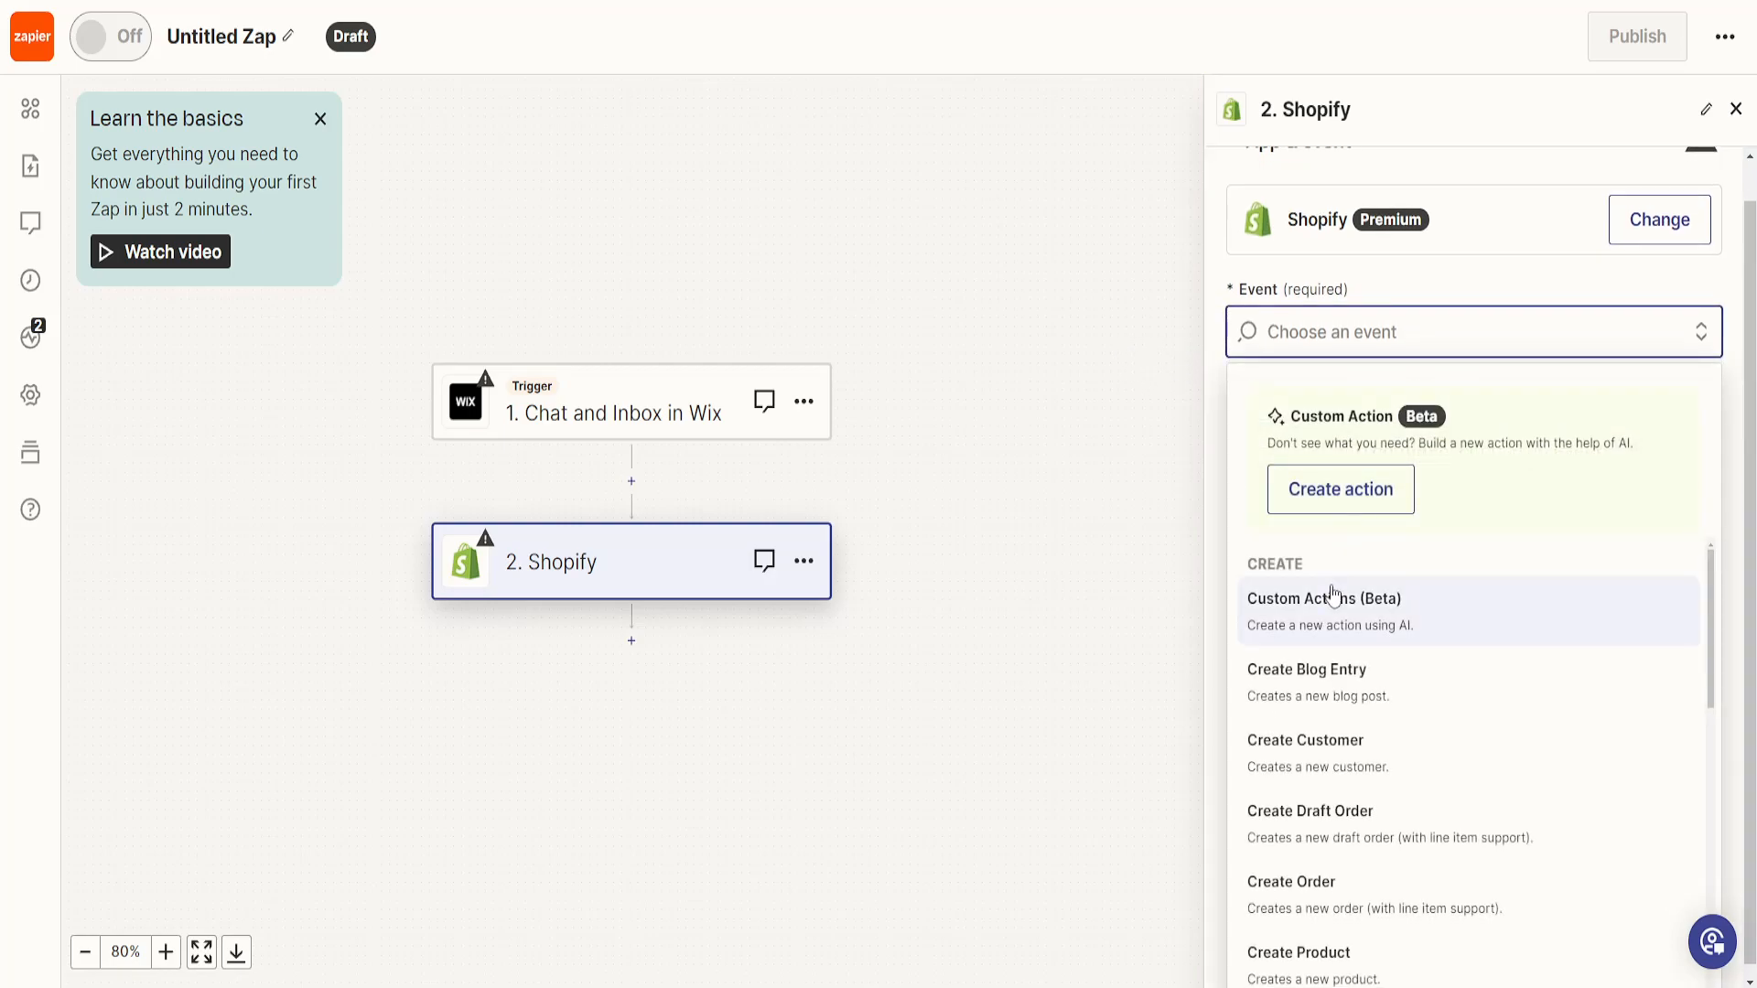
pyautogui.scroll(-1, 1334, 595)
pyautogui.scroll(-1, 1366, 652)
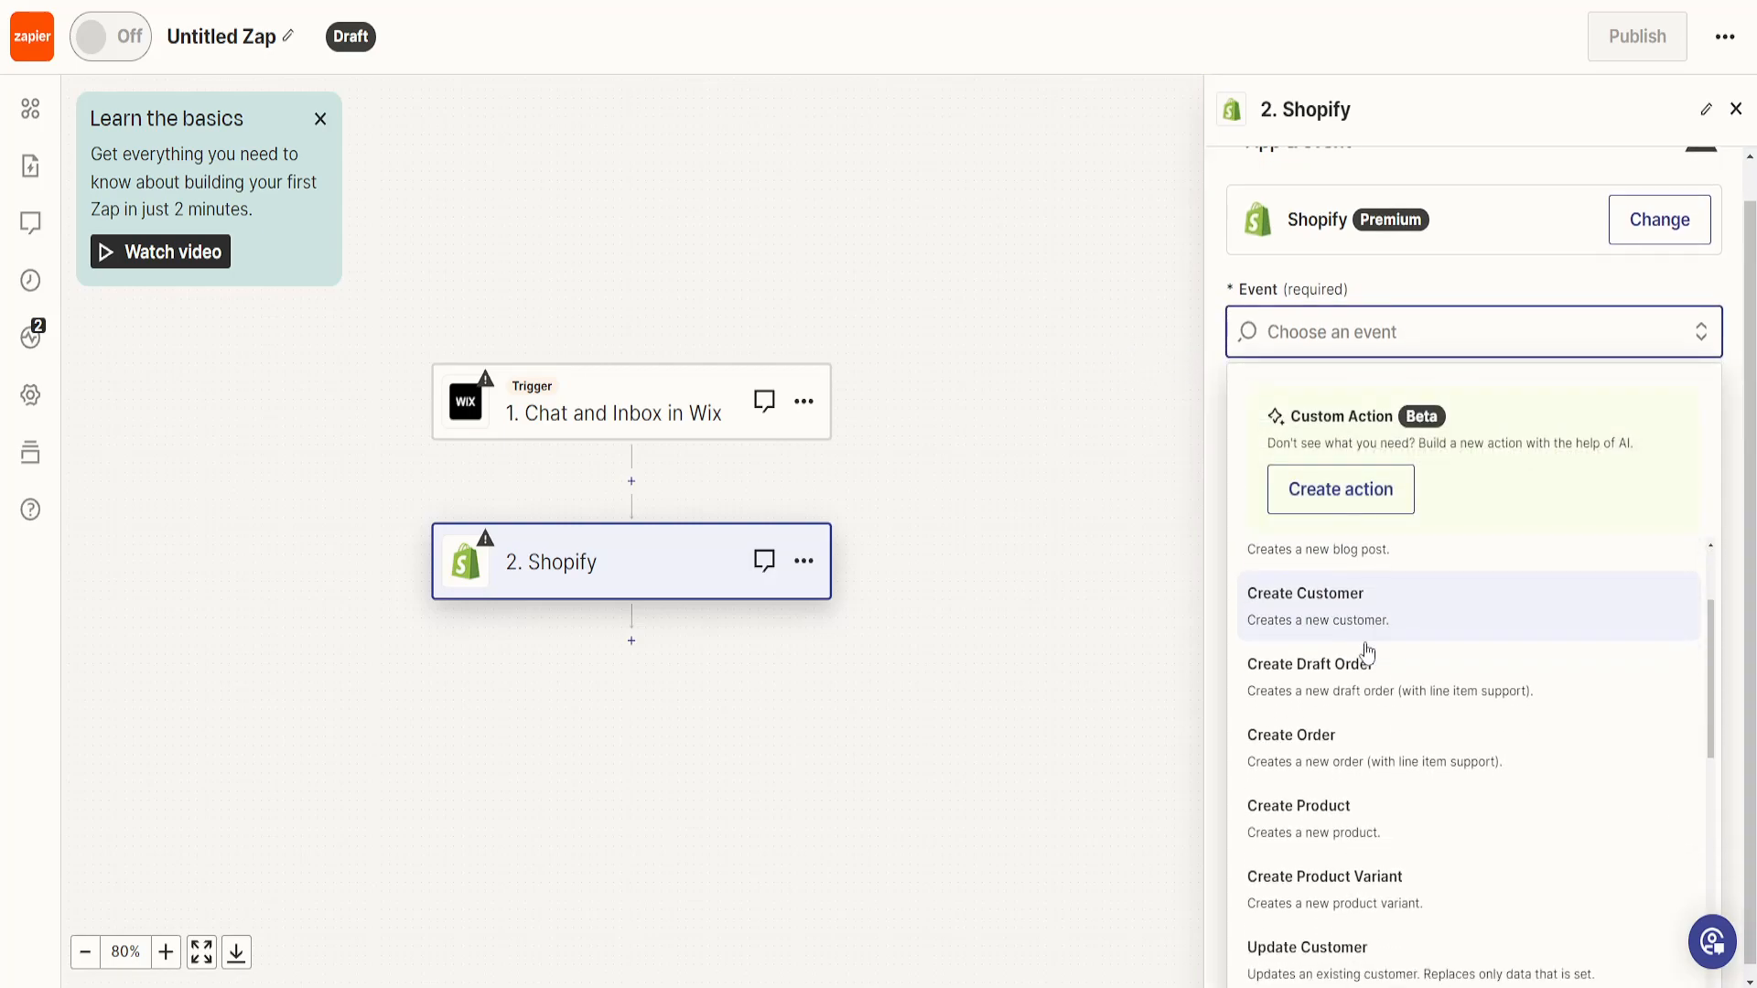
pyautogui.scroll(-1, 1367, 659)
pyautogui.scroll(-4, 1372, 769)
pyautogui.scroll(-2, 1421, 810)
pyautogui.scroll(4, 1424, 787)
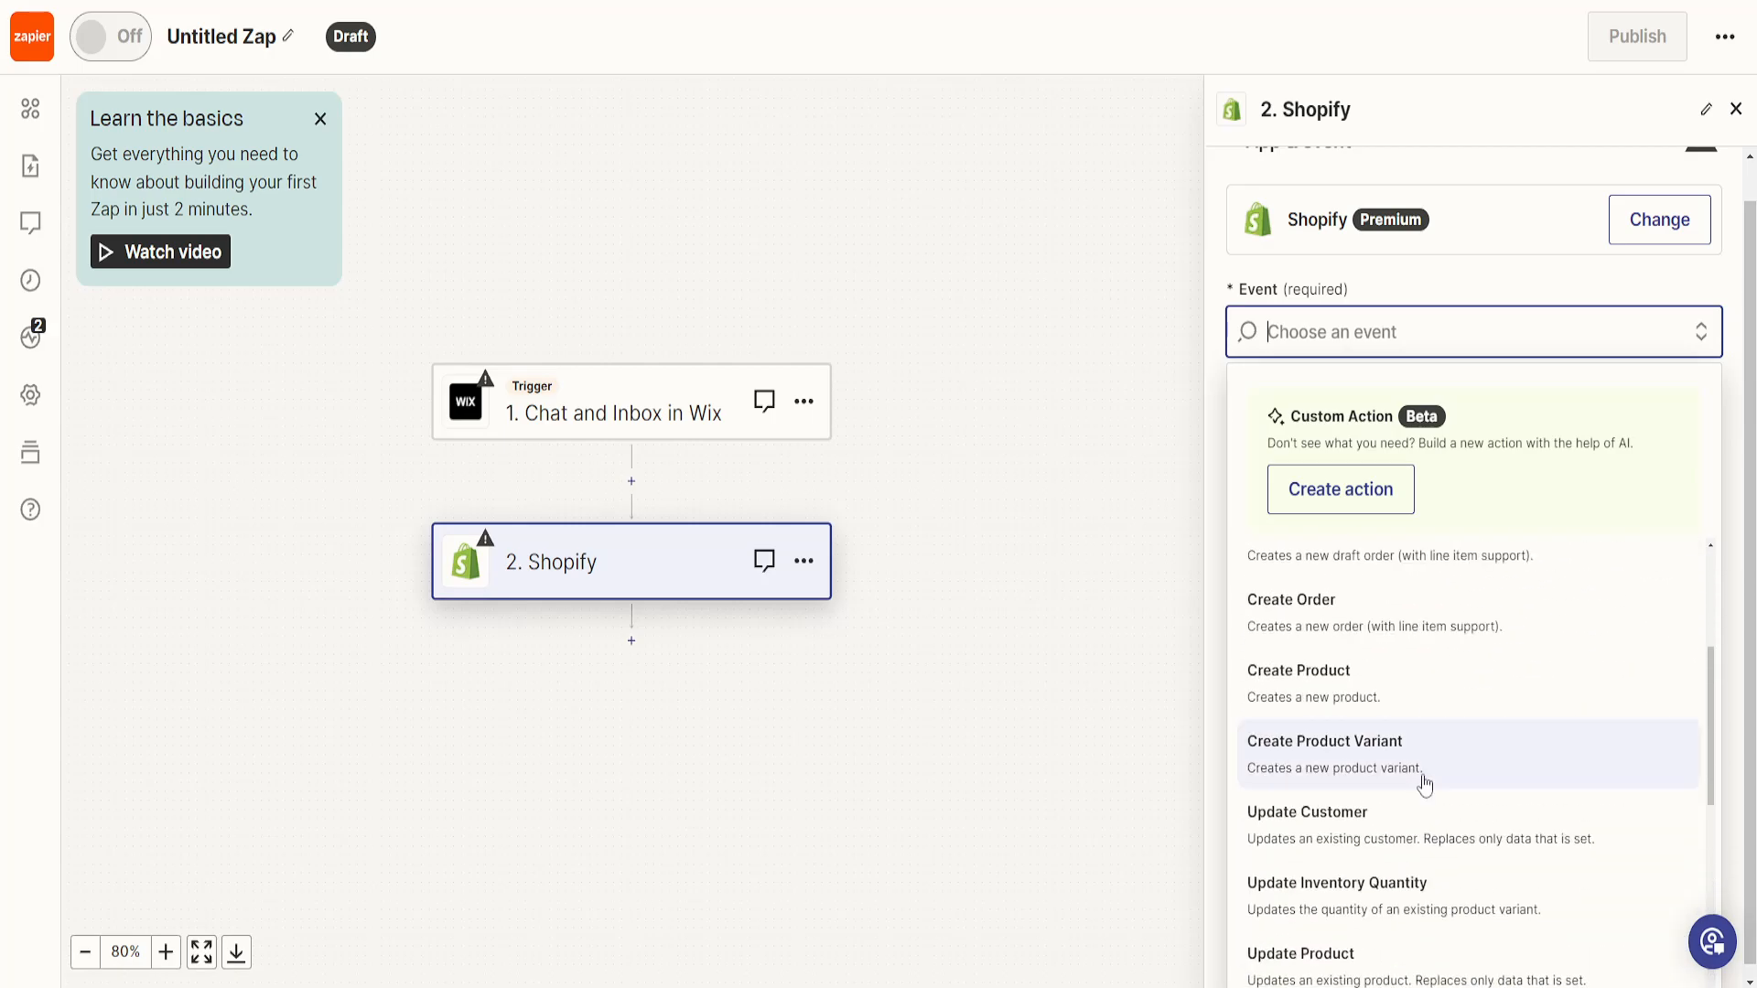
pyautogui.click(1321, 828)
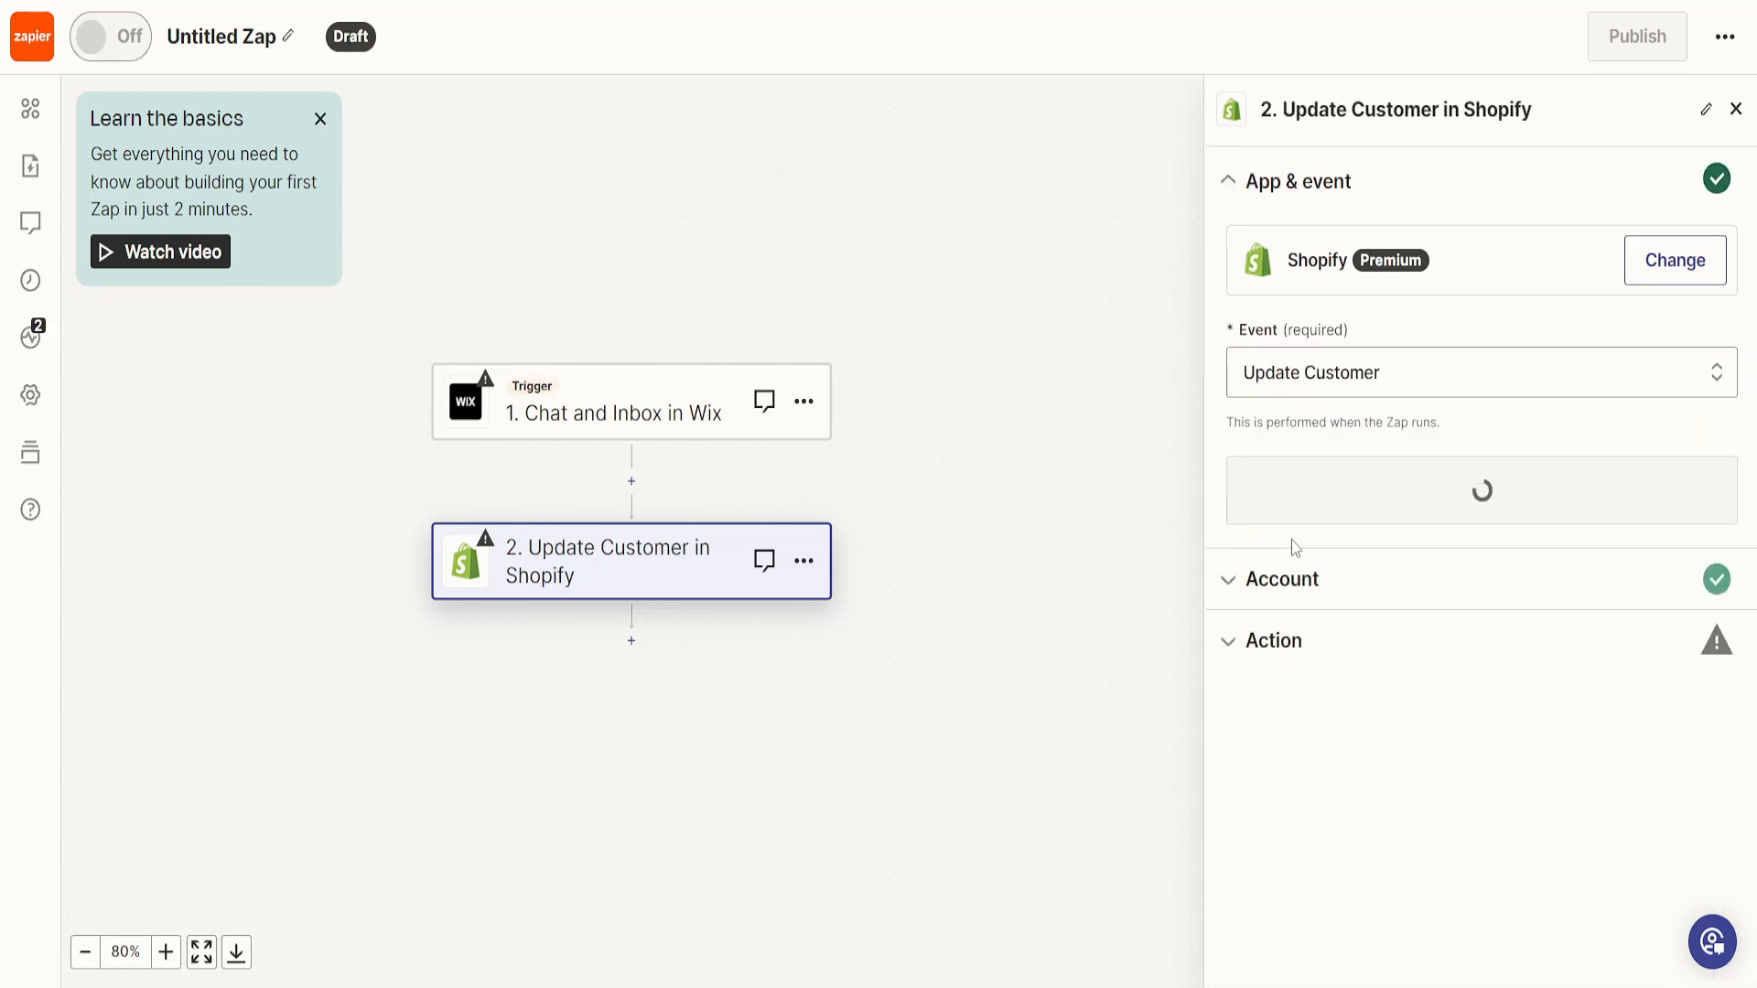
pyautogui.click(1319, 597)
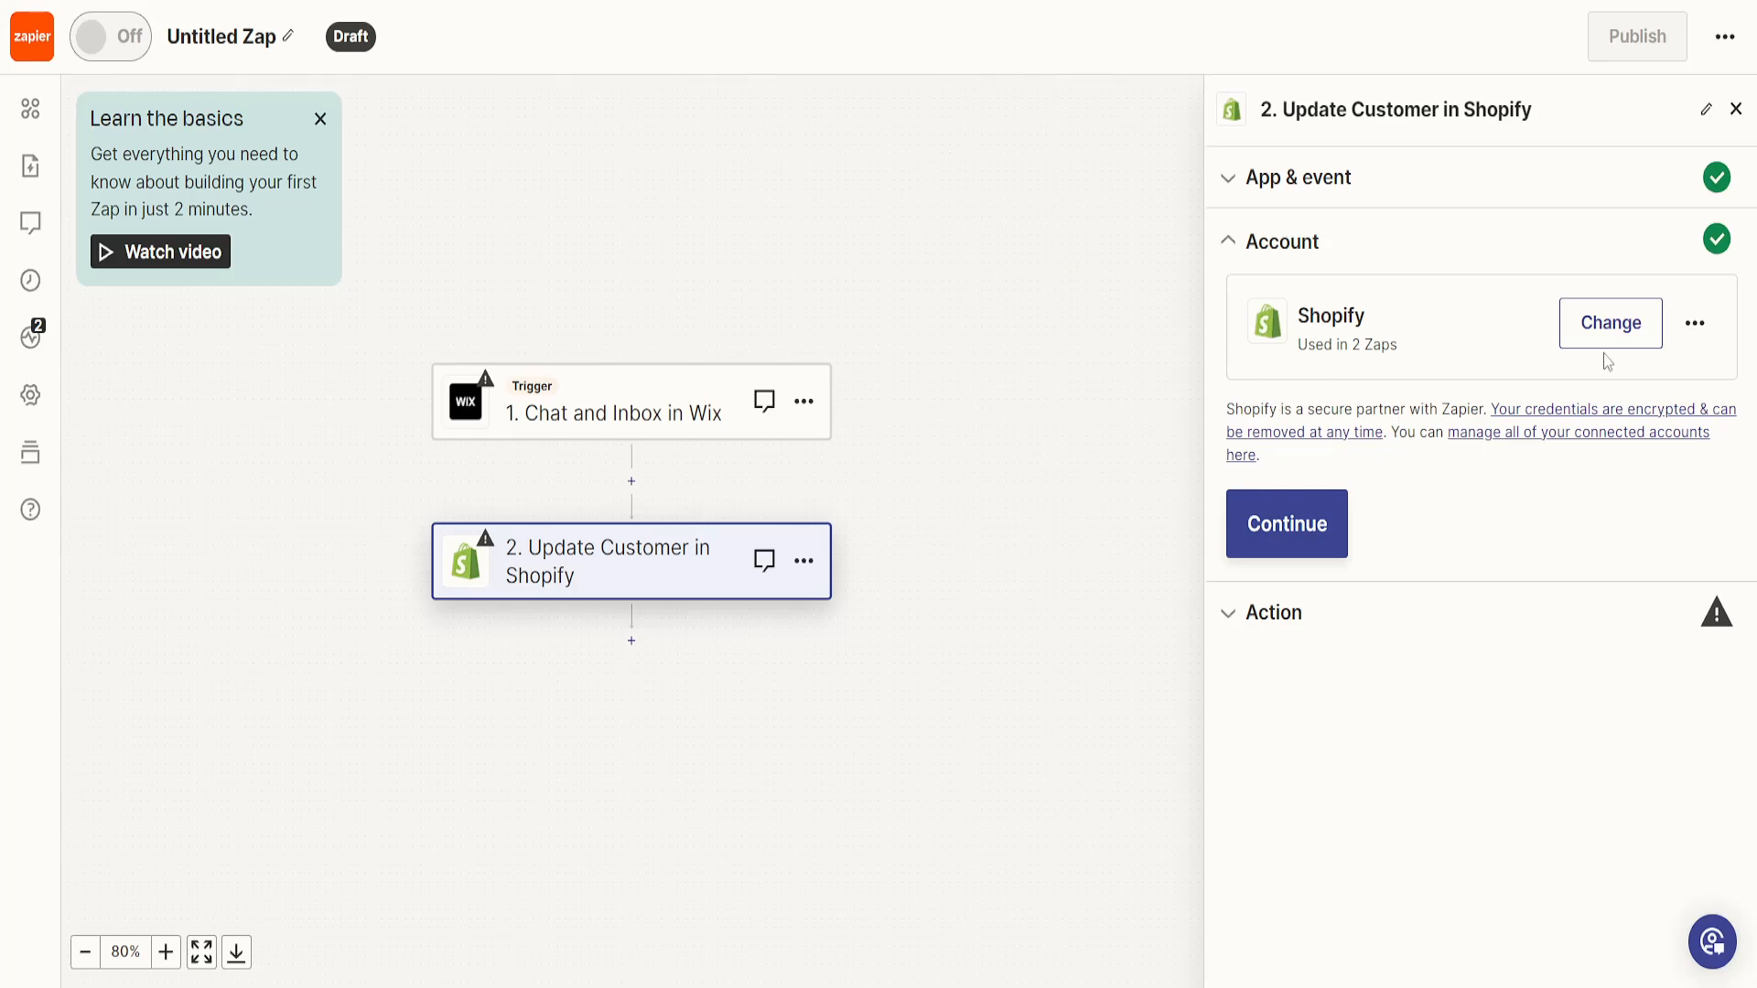
pyautogui.click(1695, 324)
pyautogui.click(1553, 518)
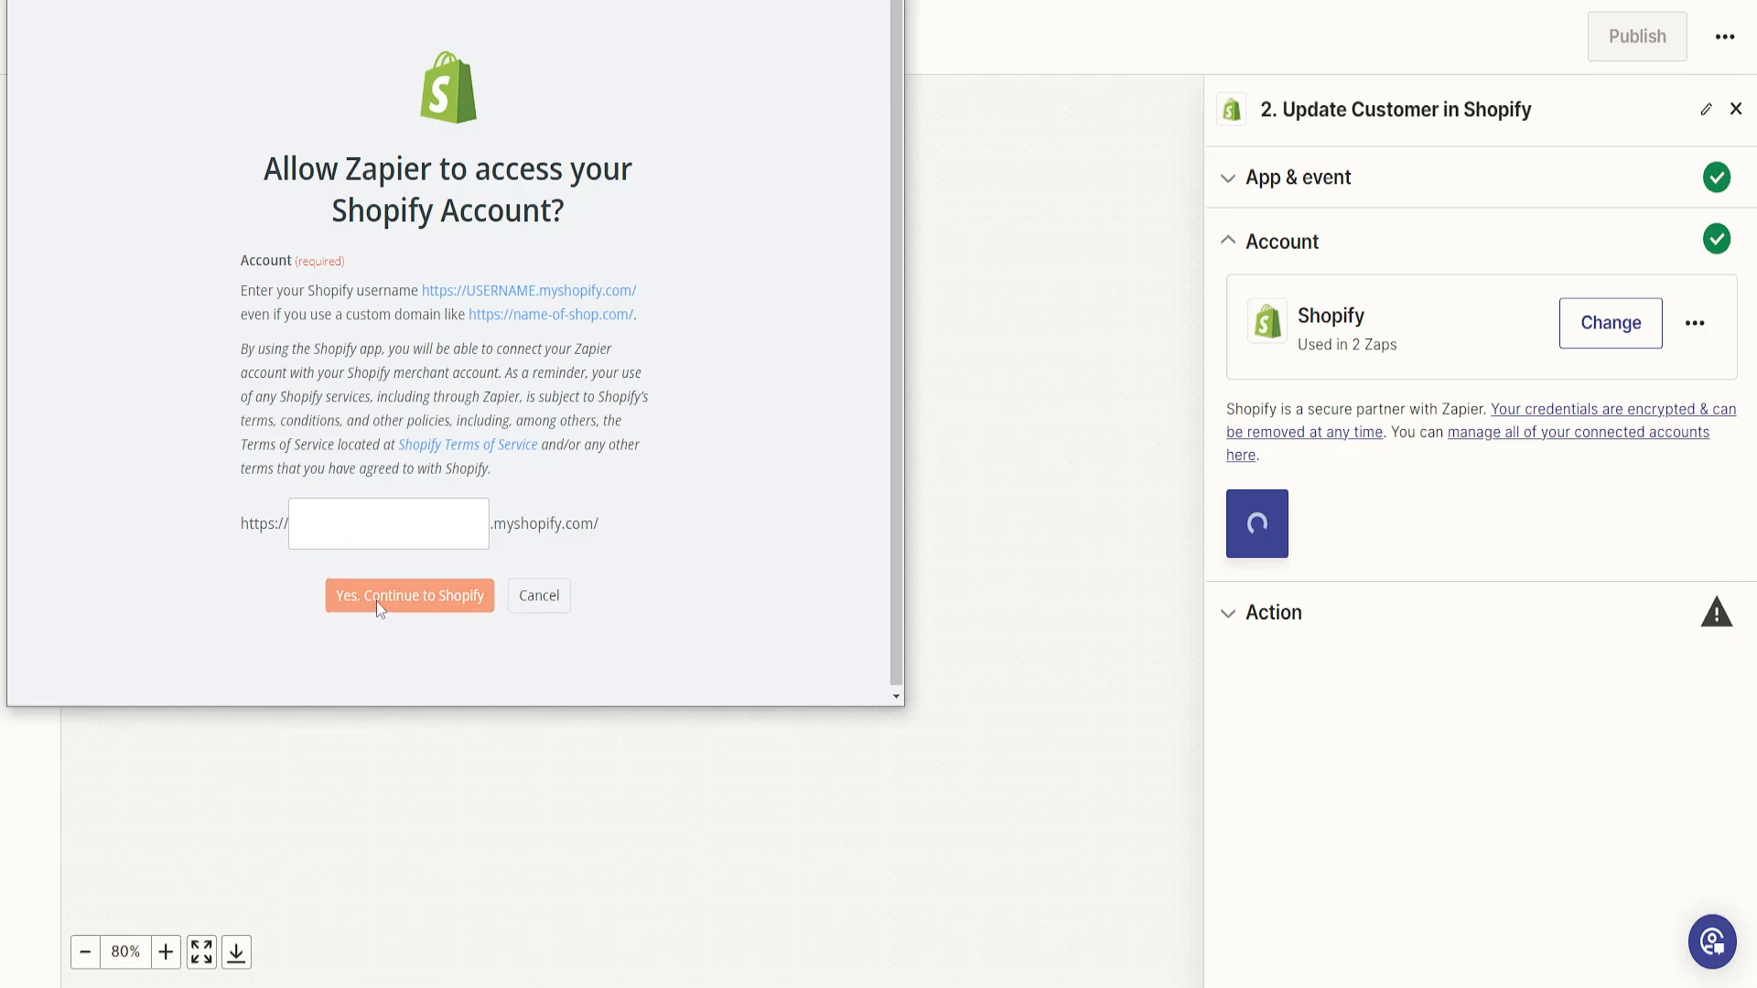
pyautogui.click(538, 595)
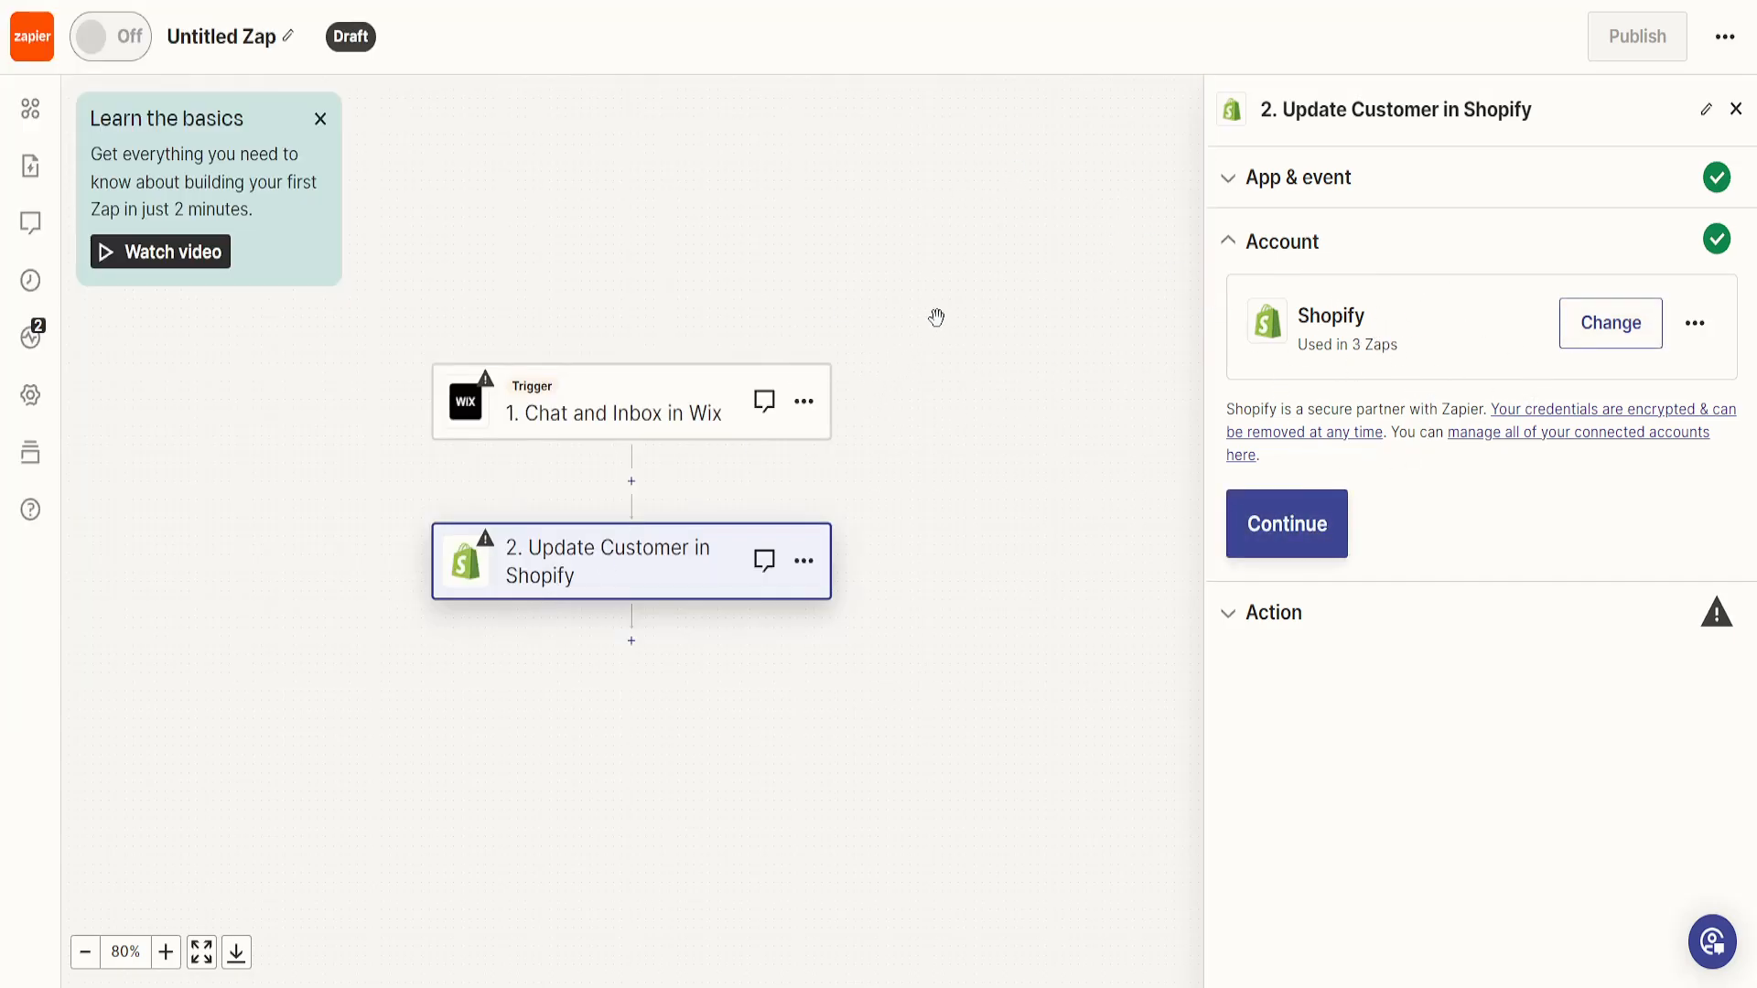
# - Continue with the connected Shopify account, review the customer fields of the Update Customer action, and close its settings
pyautogui.click(1287, 524)
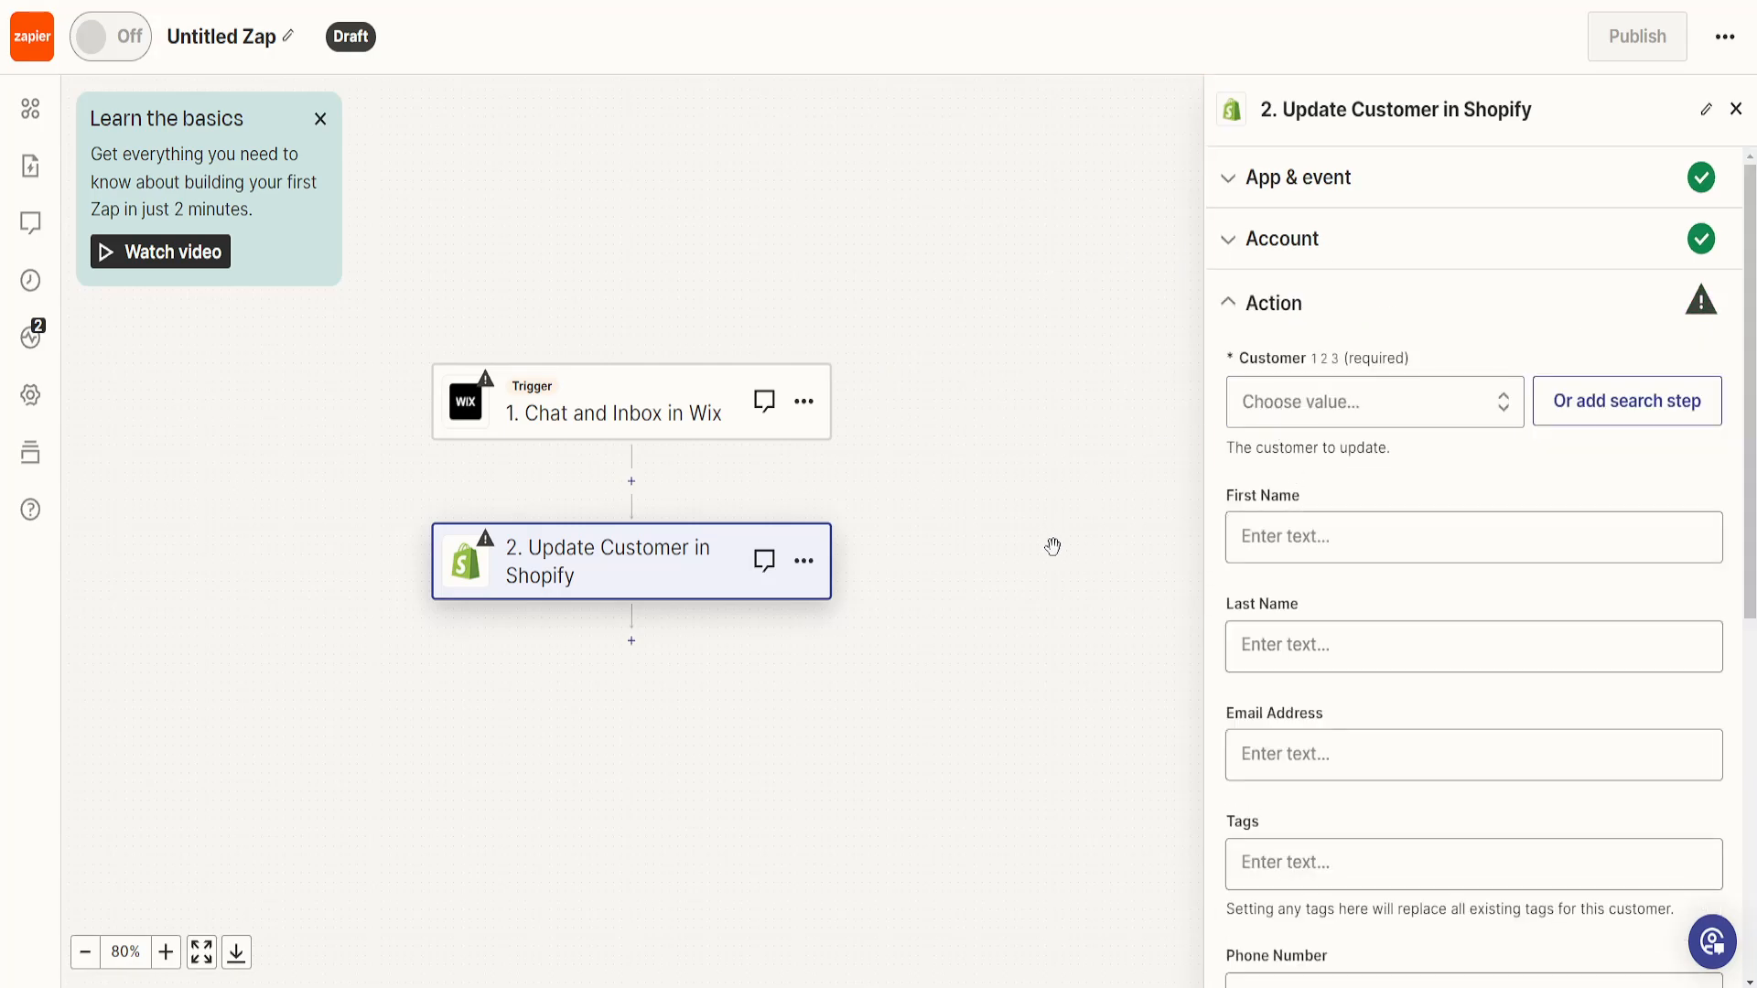
pyautogui.click(1289, 418)
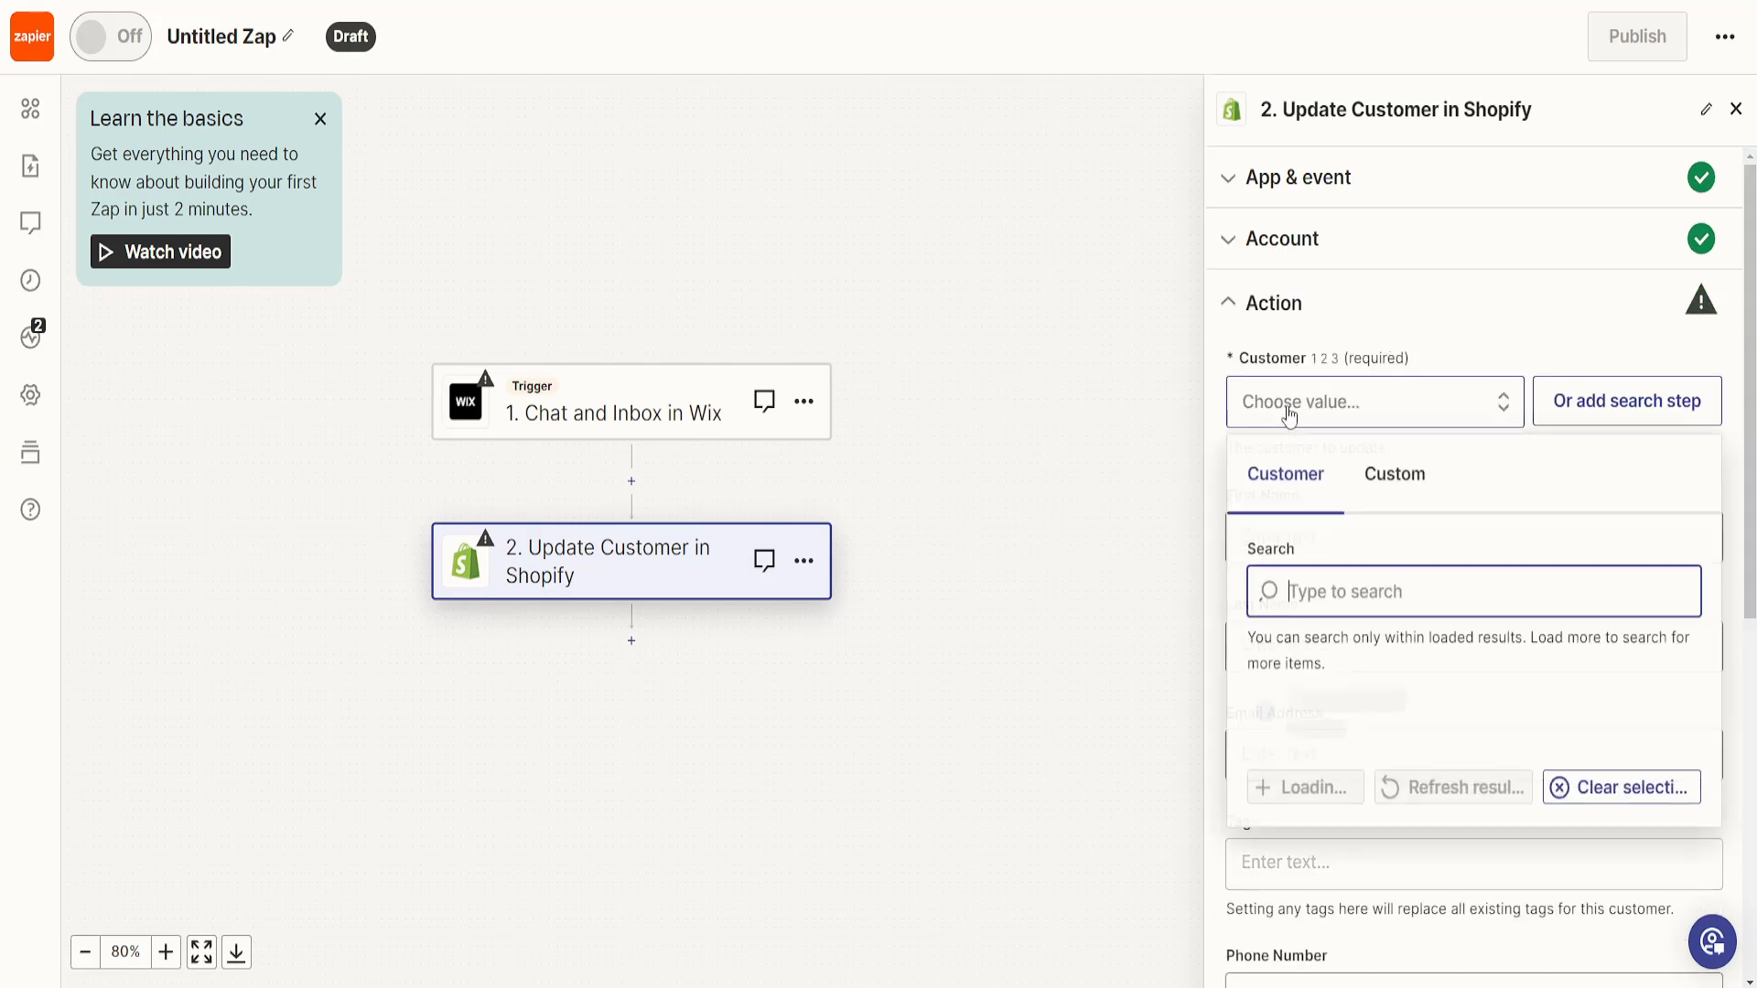
pyautogui.click(1000, 483)
pyautogui.scroll(-7, 1421, 414)
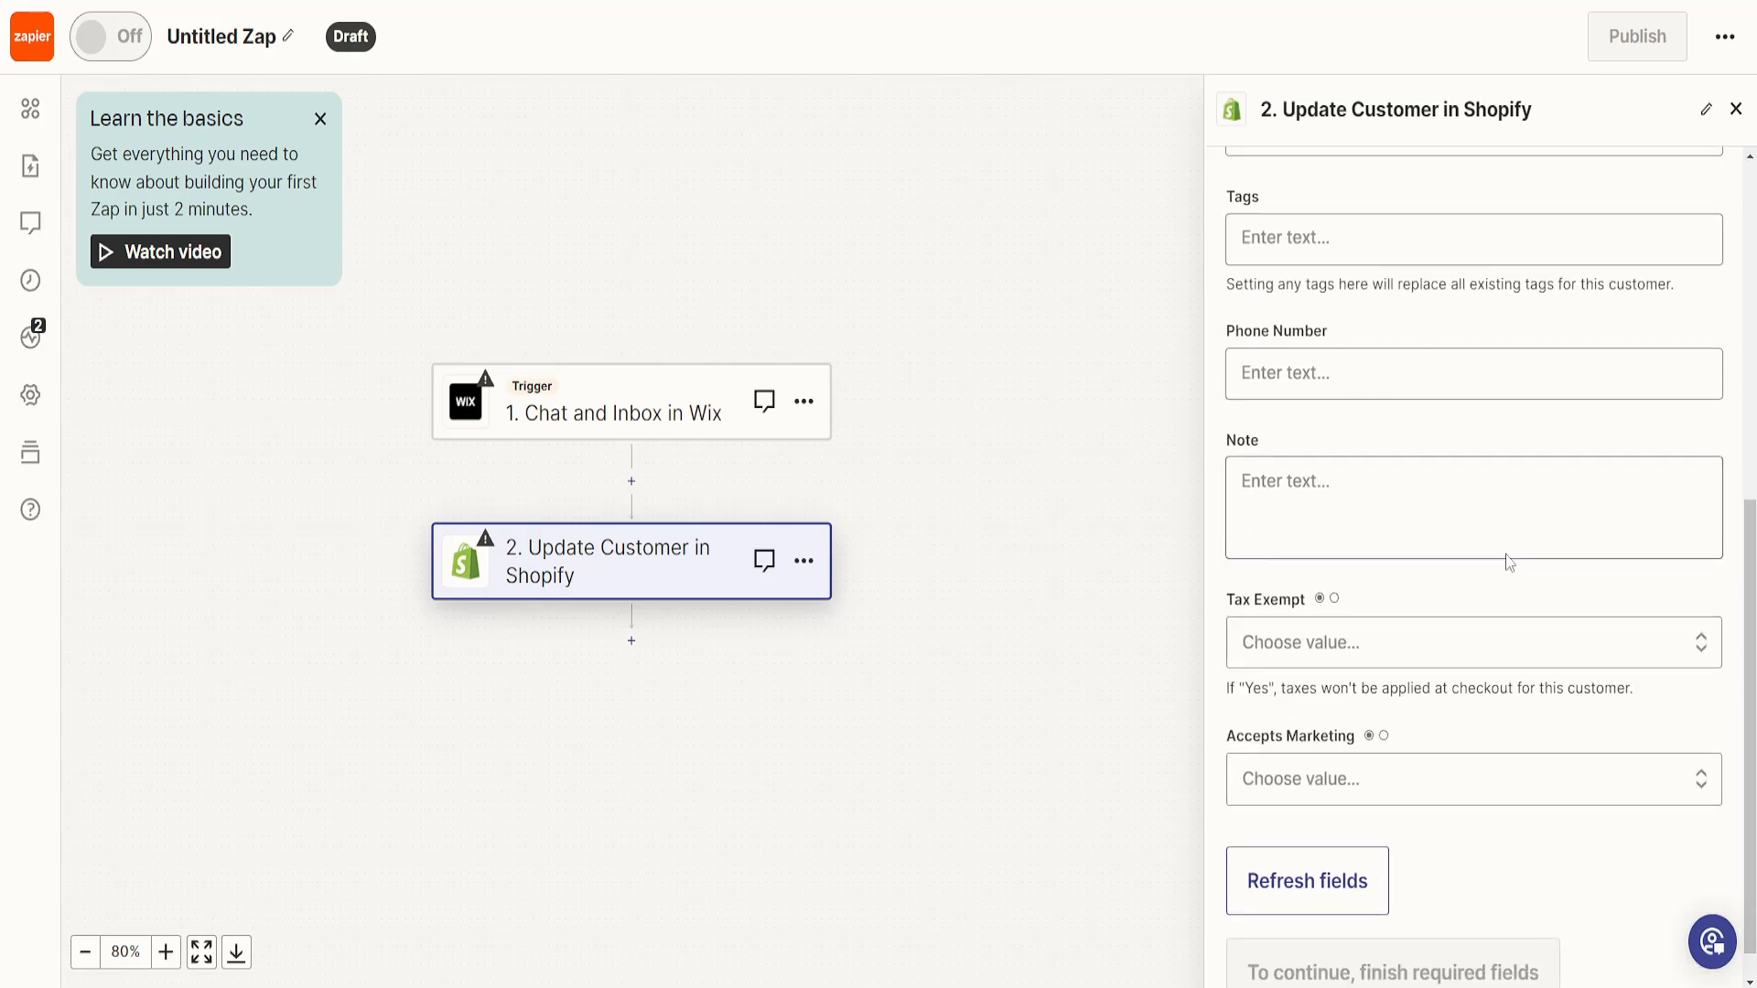
pyautogui.scroll(1, 1338, 663)
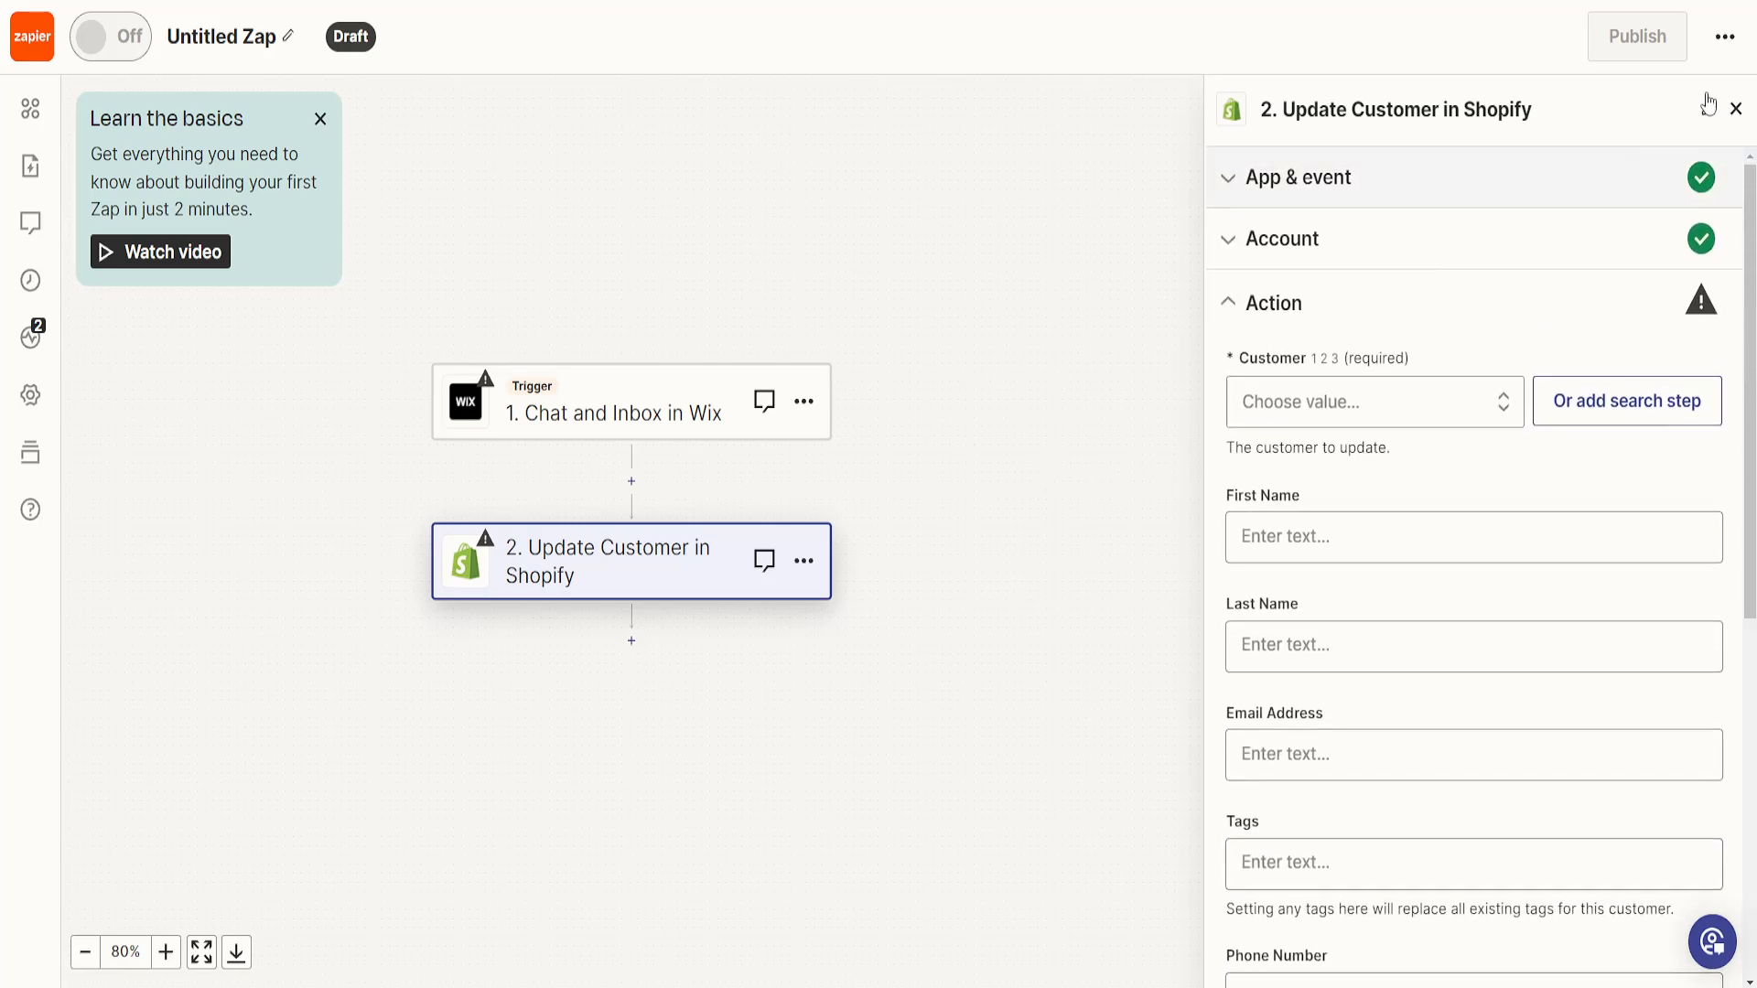
pyautogui.click(1736, 109)
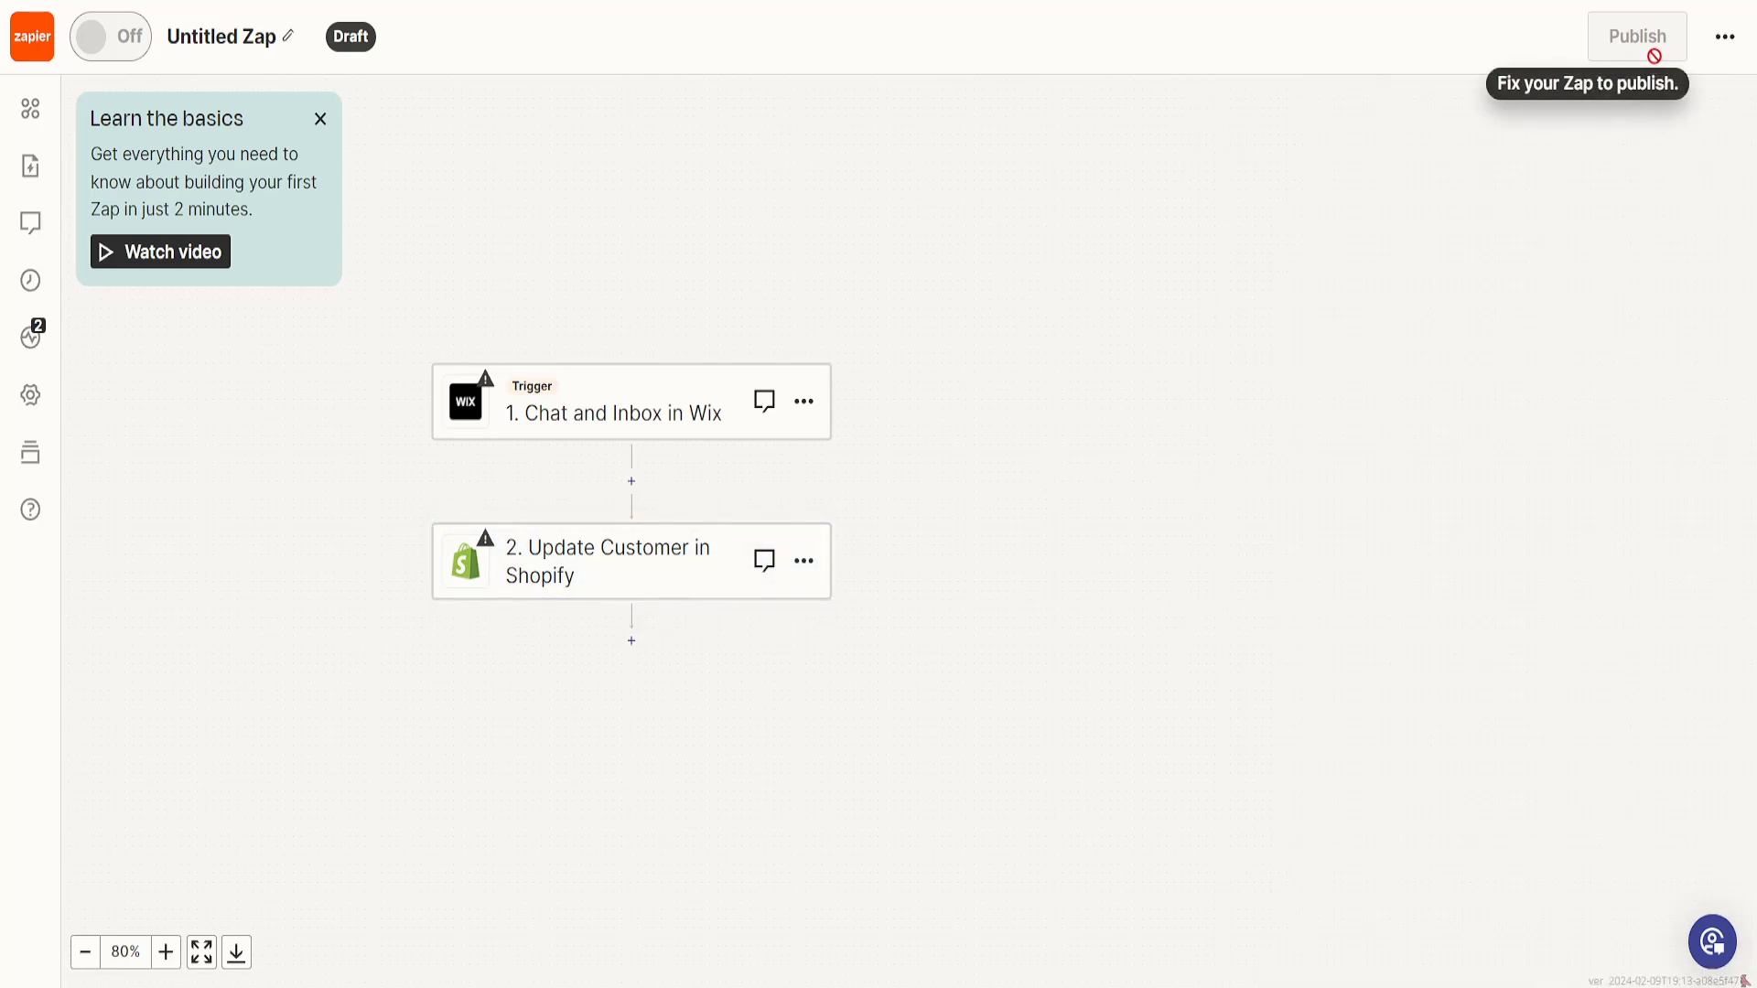